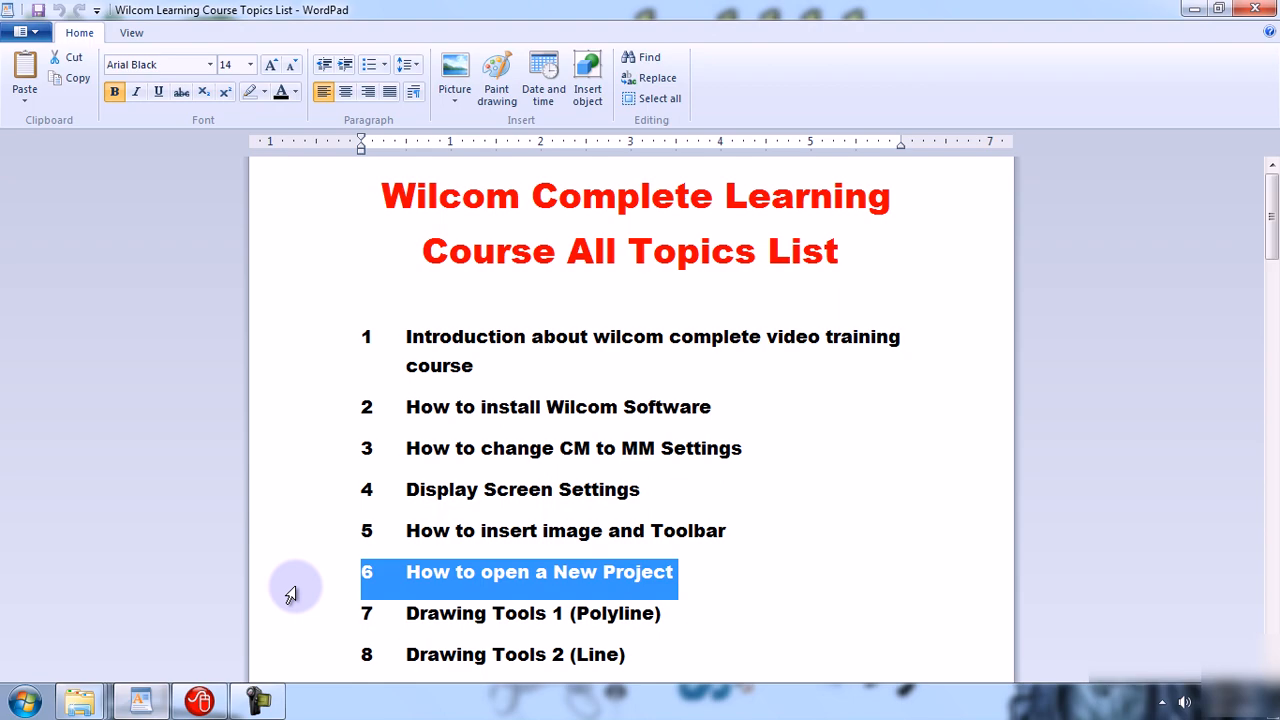
Switch to Wilcom ES-65 Designer and close the currently open design.
click(1194, 9)
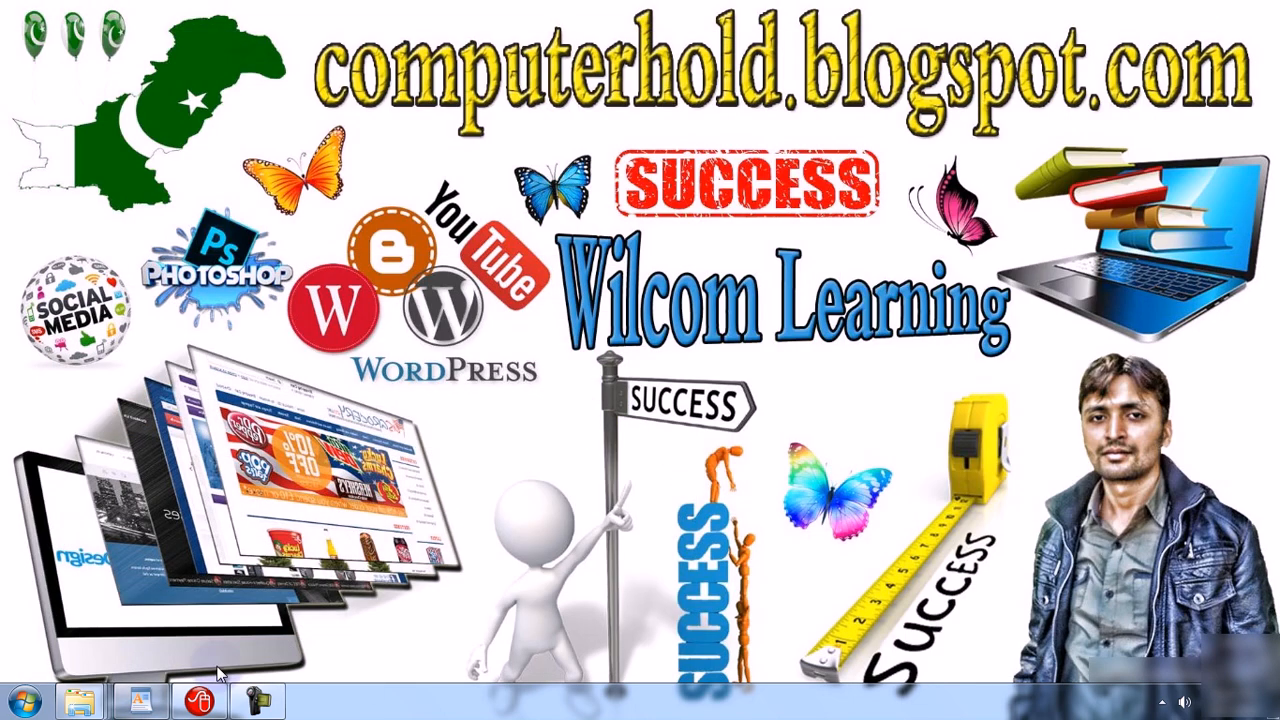
click(202, 700)
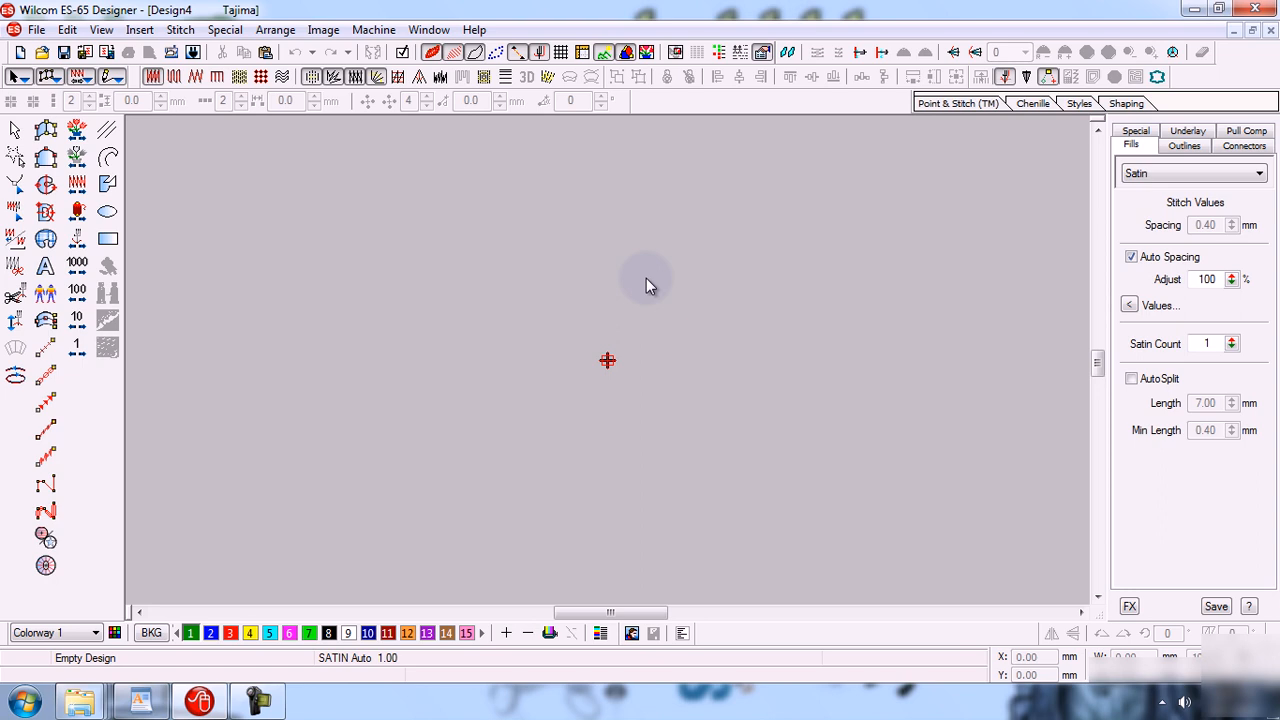
click(1270, 31)
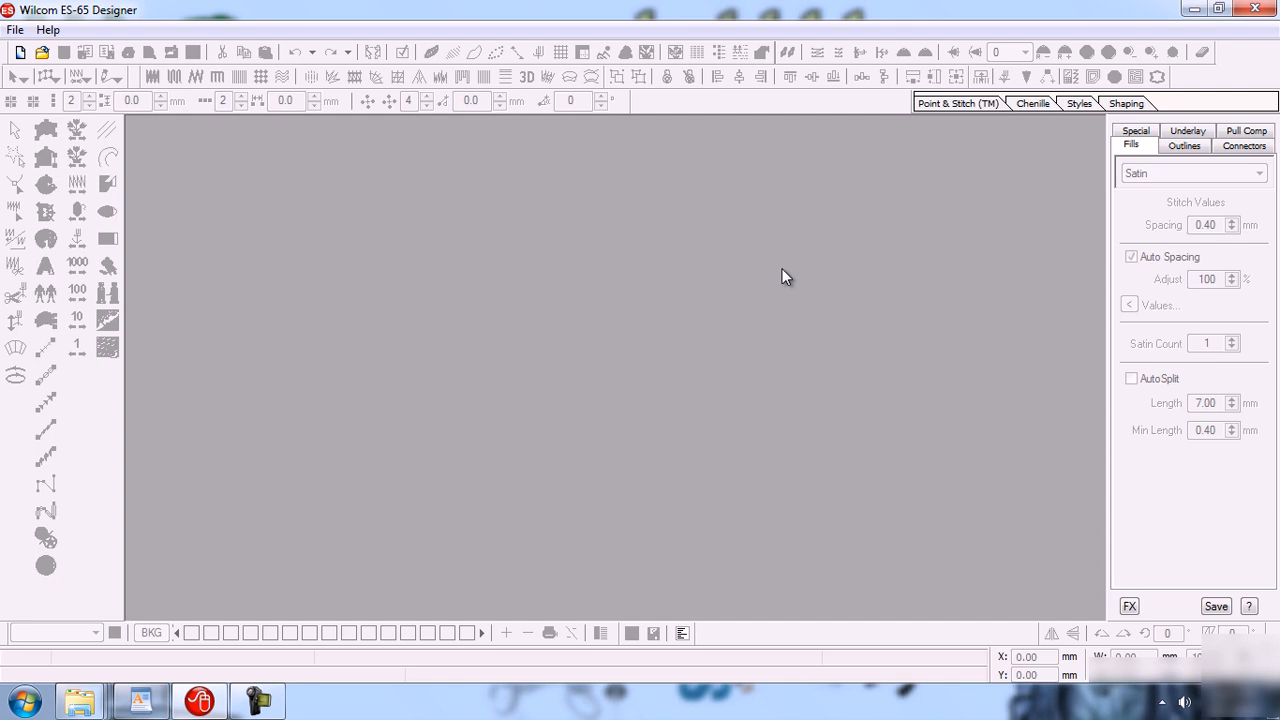
Create a new blank design.
click(14, 31)
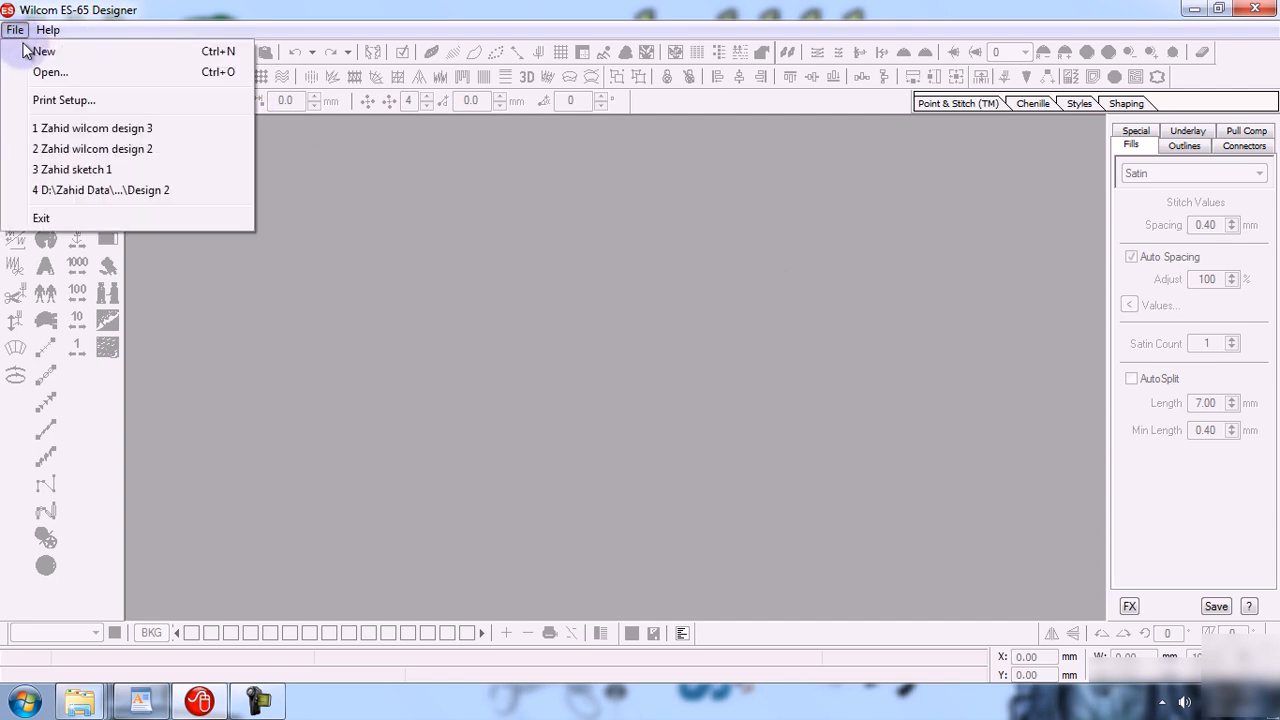
click(120, 64)
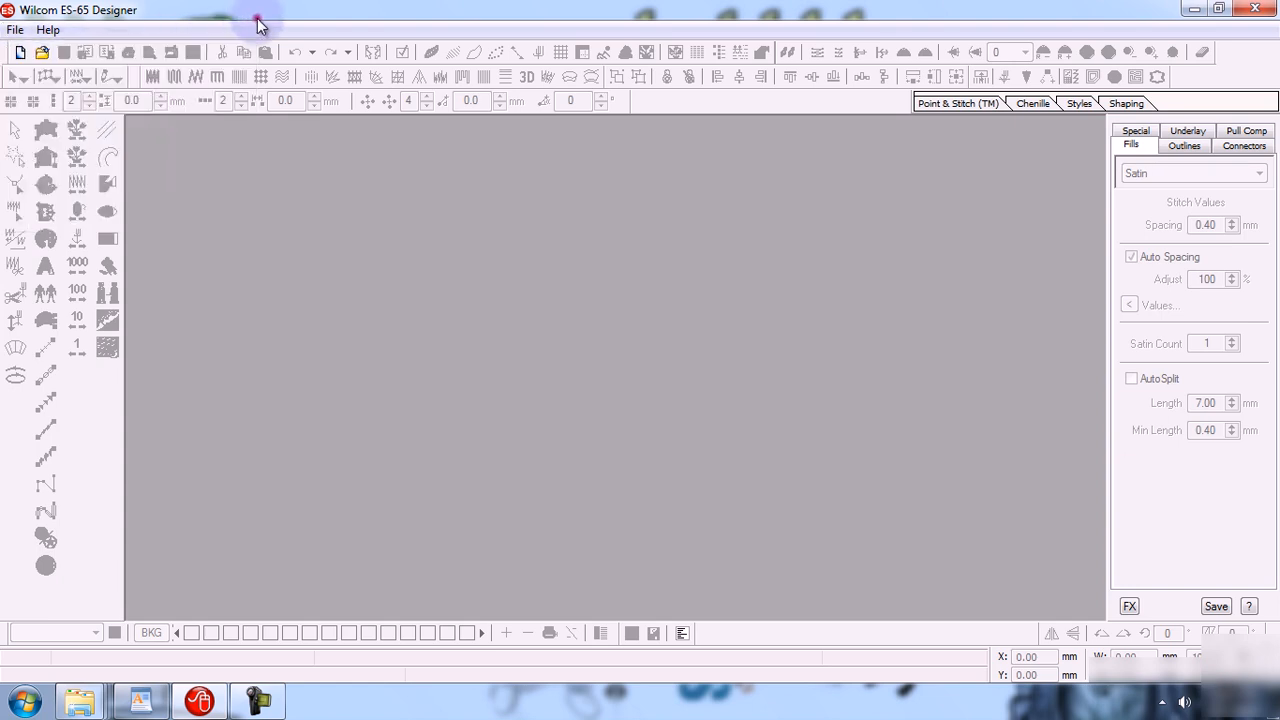
click(18, 31)
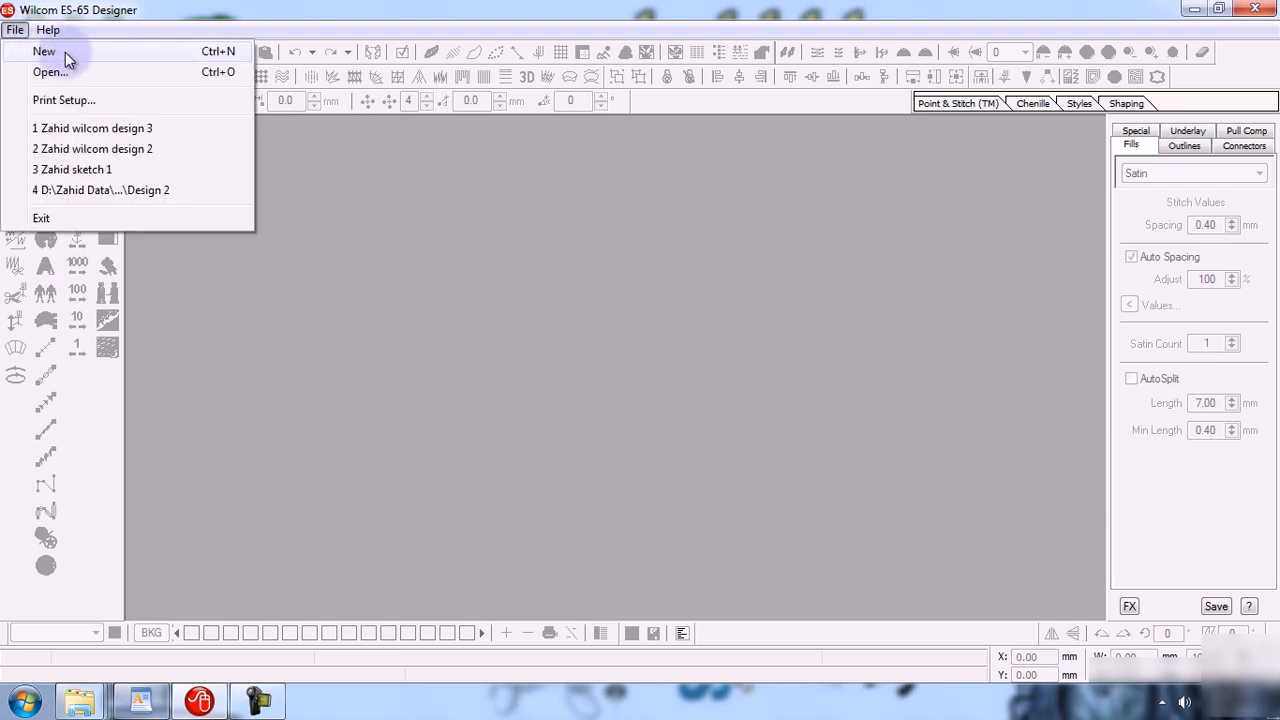
click(122, 51)
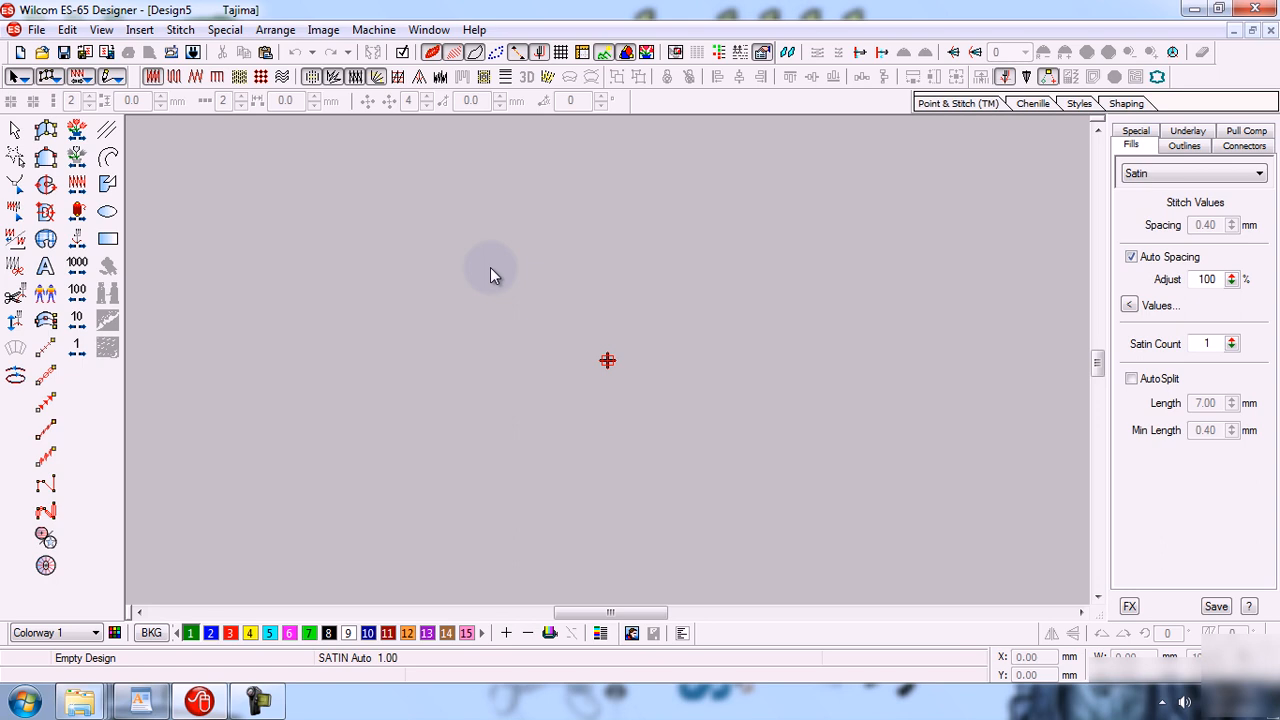
Draw a circle centred on the design origin with the Circle tool.
click(107, 211)
click(609, 360)
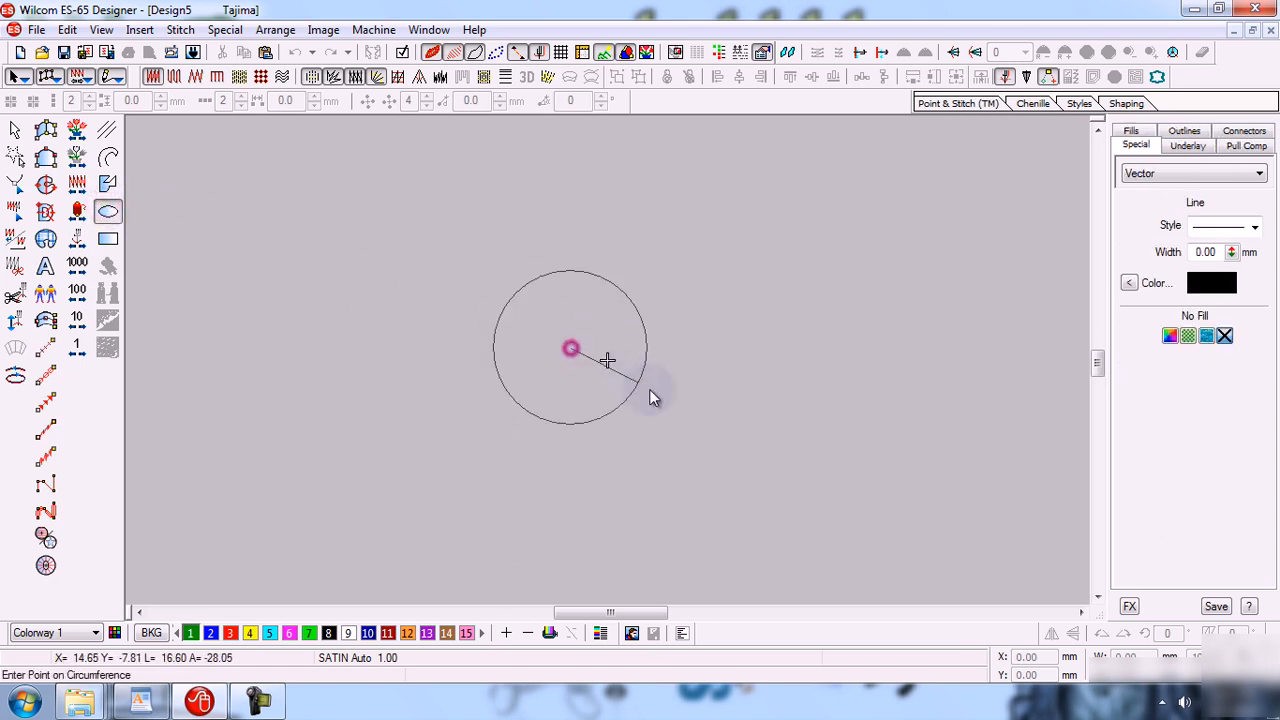
click(671, 401)
key(Return)
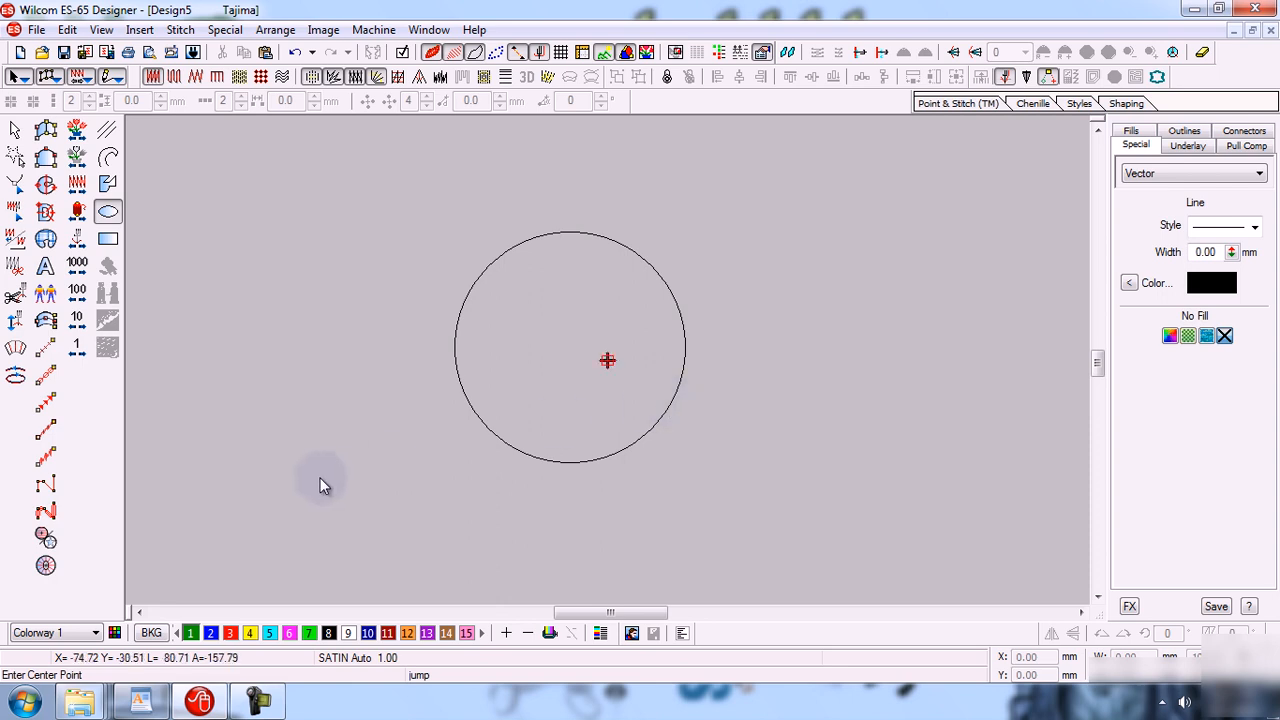
Start another new design and draw a zigzag star object near the centre with the Star tool.
click(36, 29)
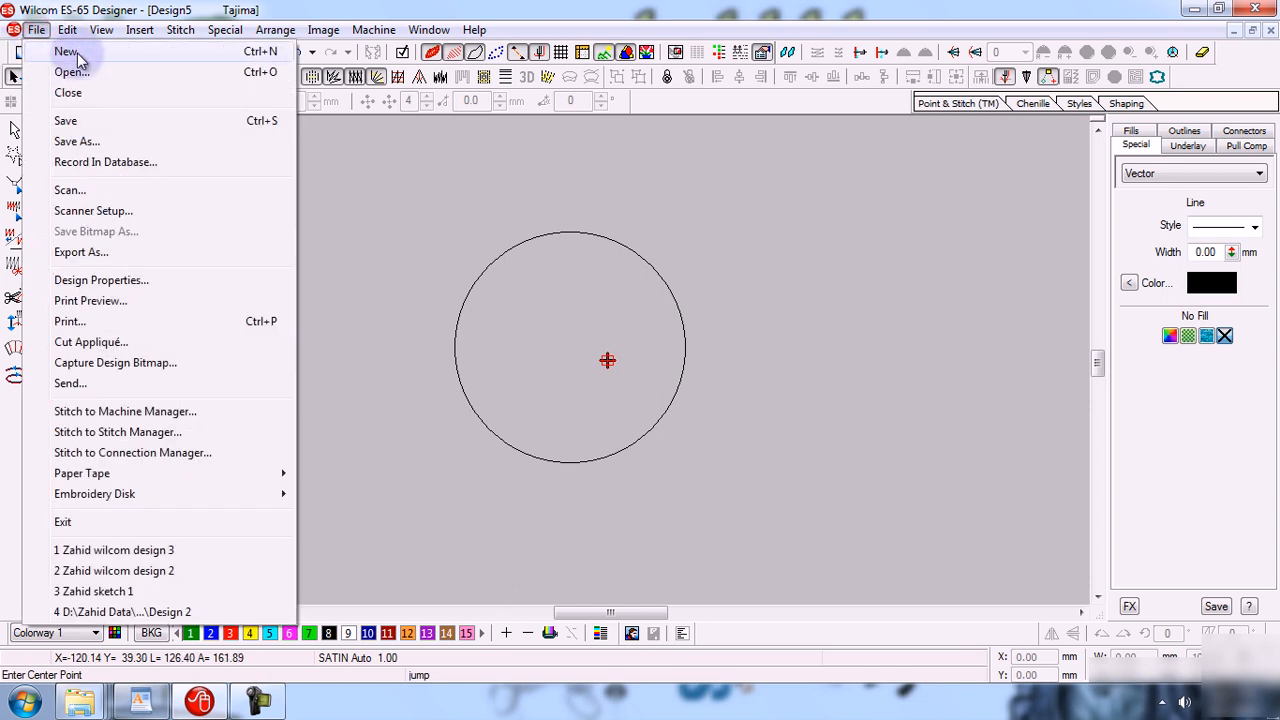
click(92, 53)
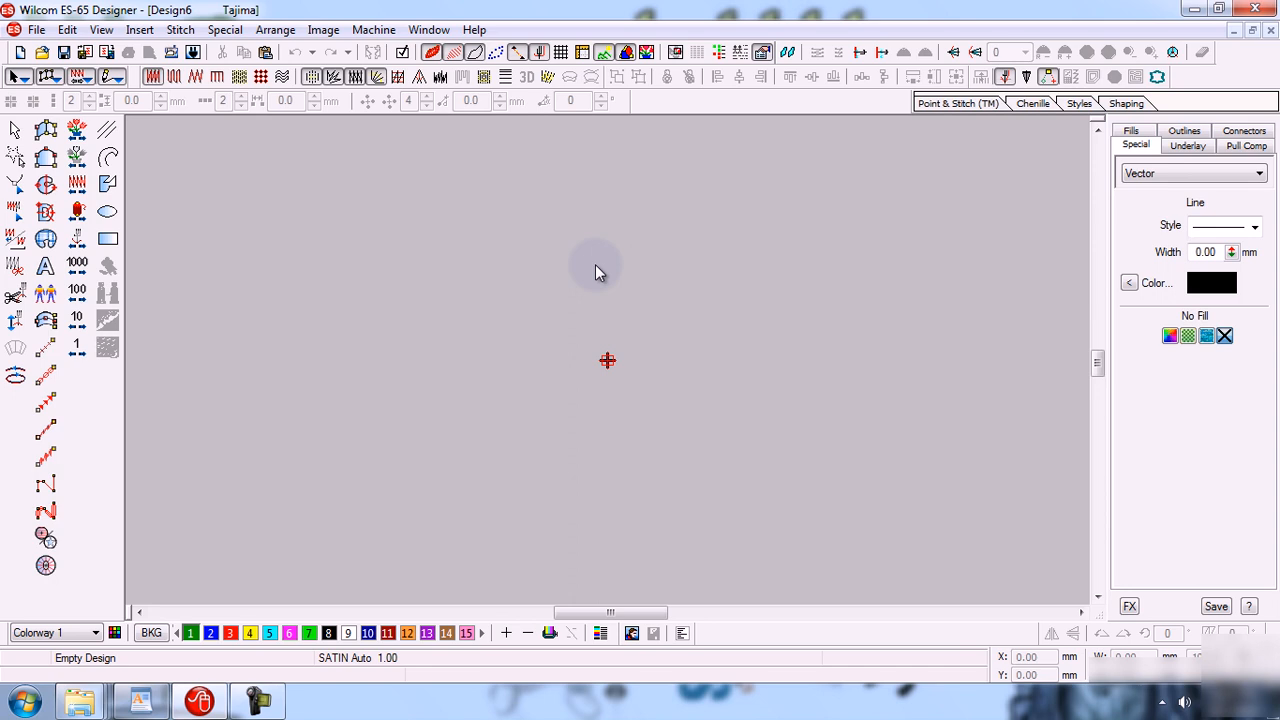
click(45, 537)
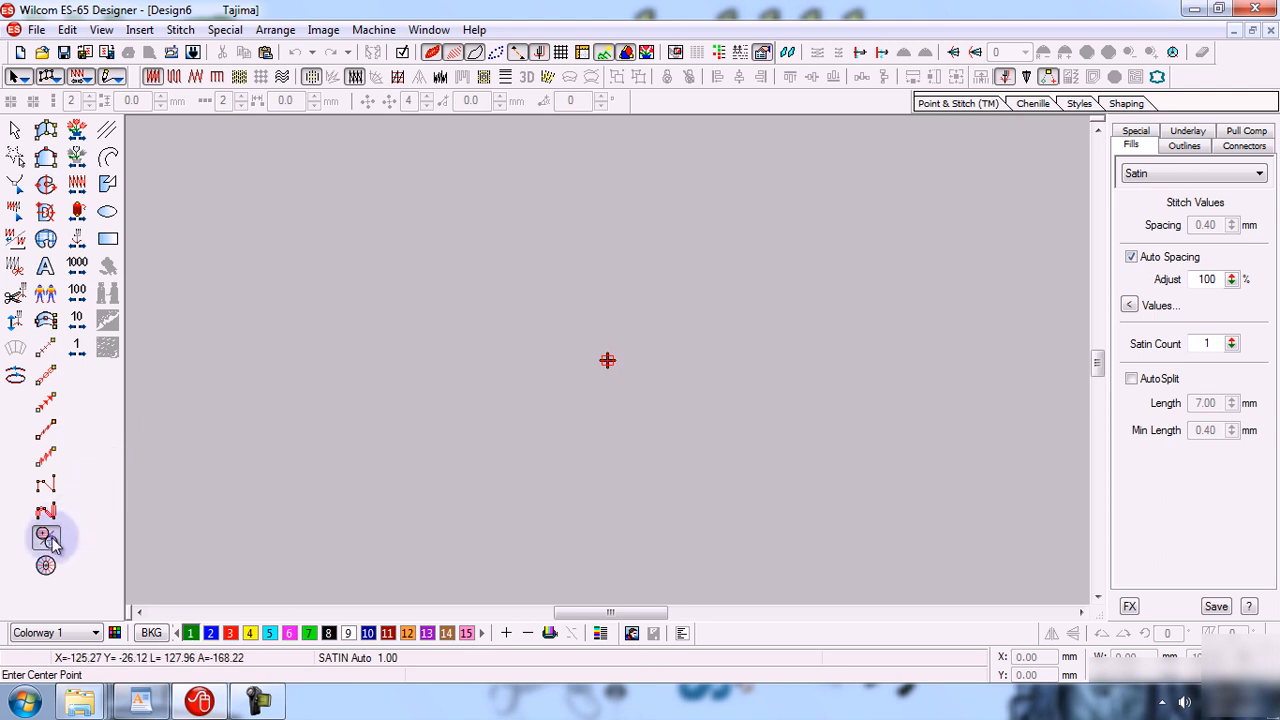
right_click(49, 537)
click(534, 366)
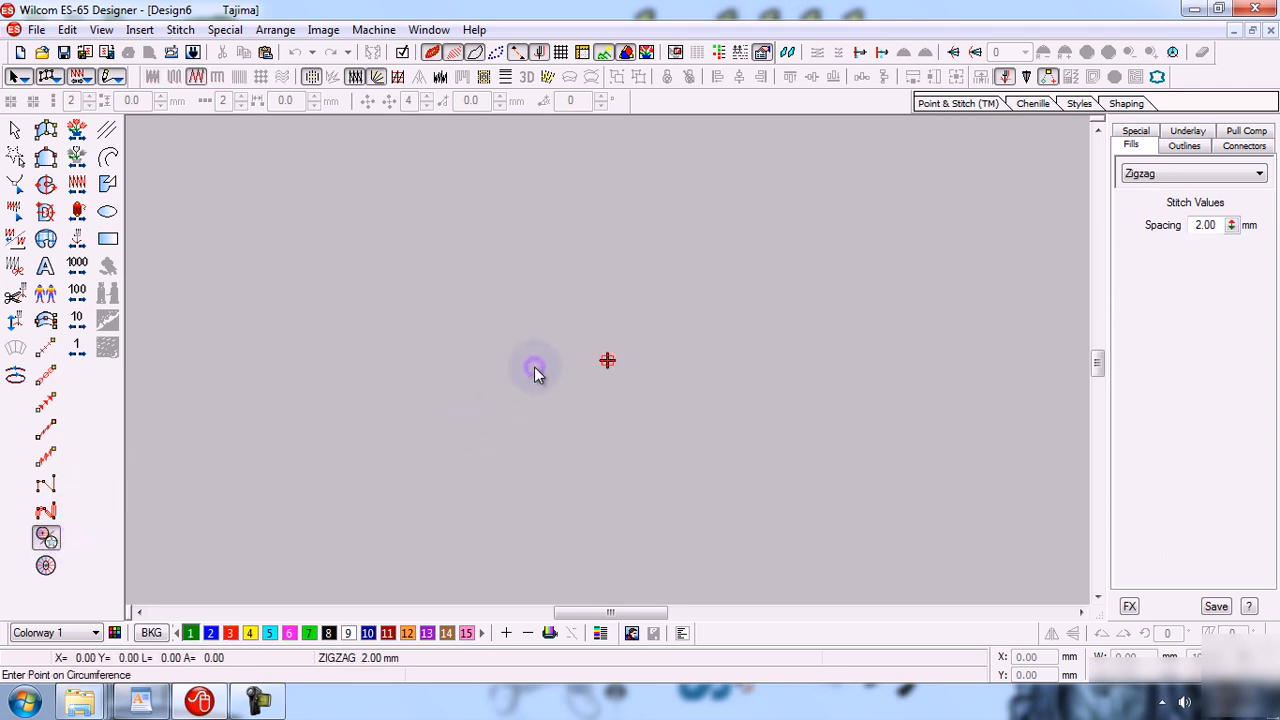
click(572, 410)
key(Return)
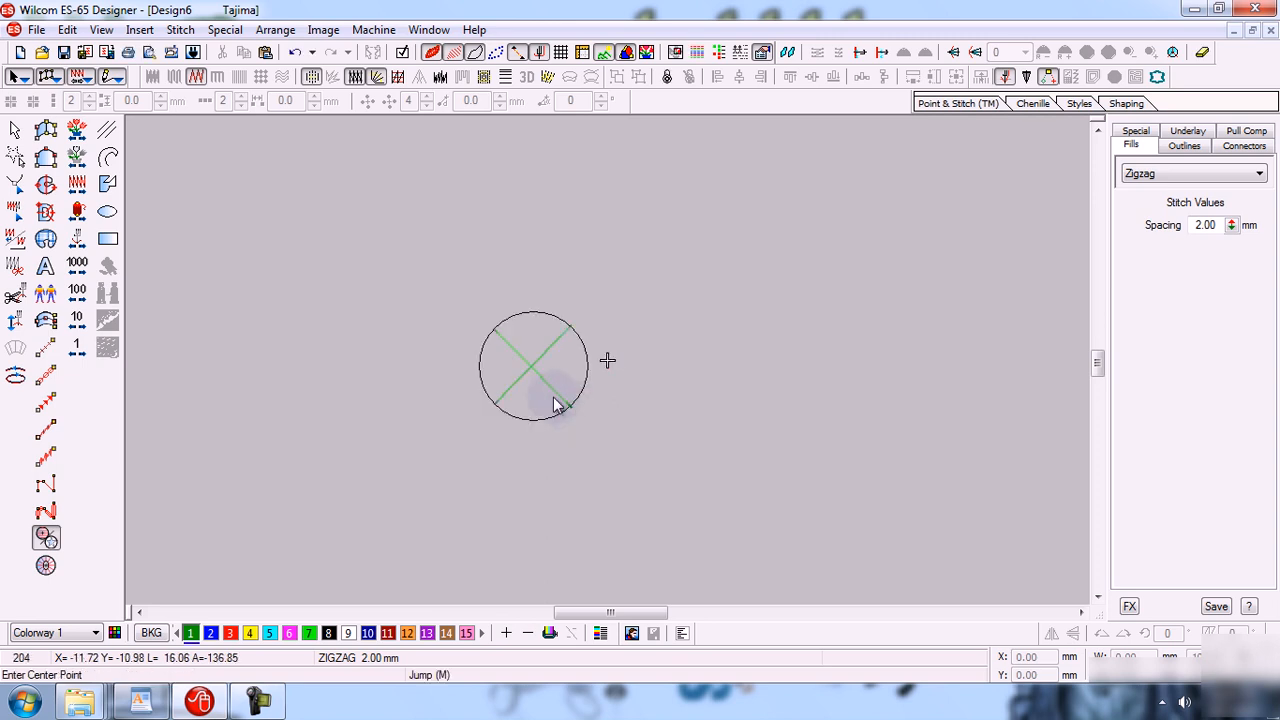
Select the star object, deselect it, and zoom in on it for a closer view.
click(15, 130)
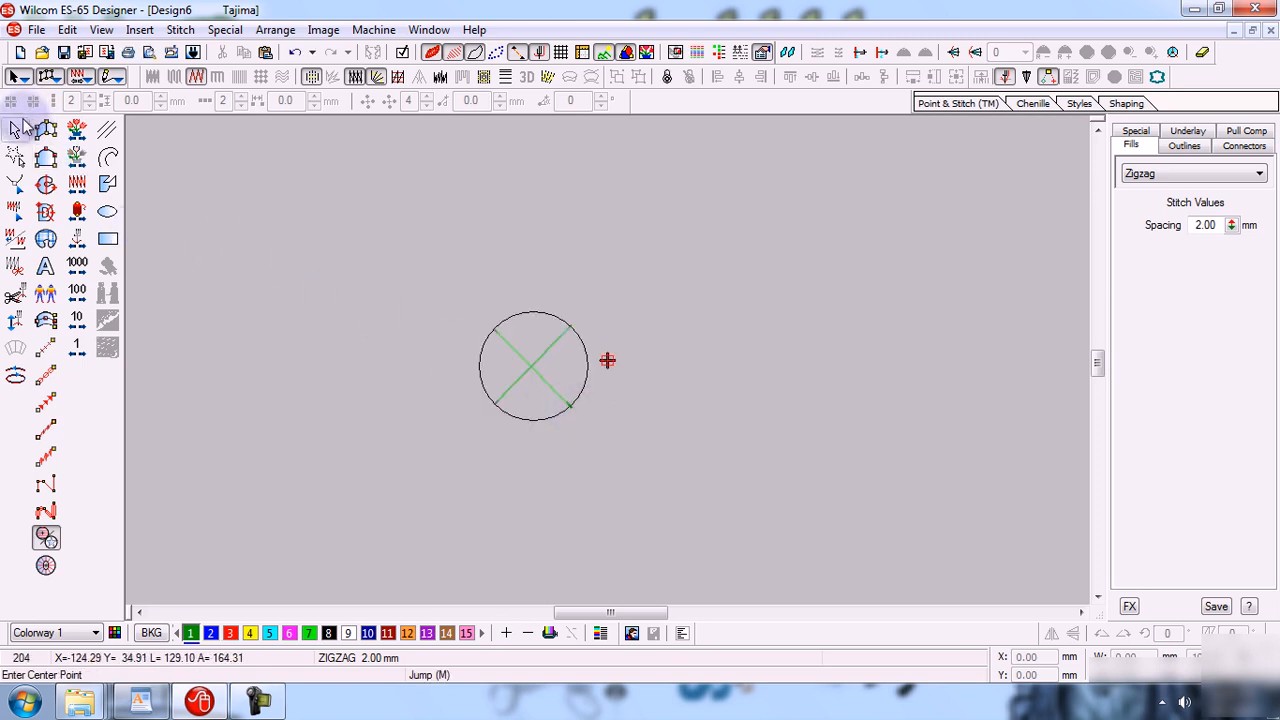
drag(588, 316, 545, 375)
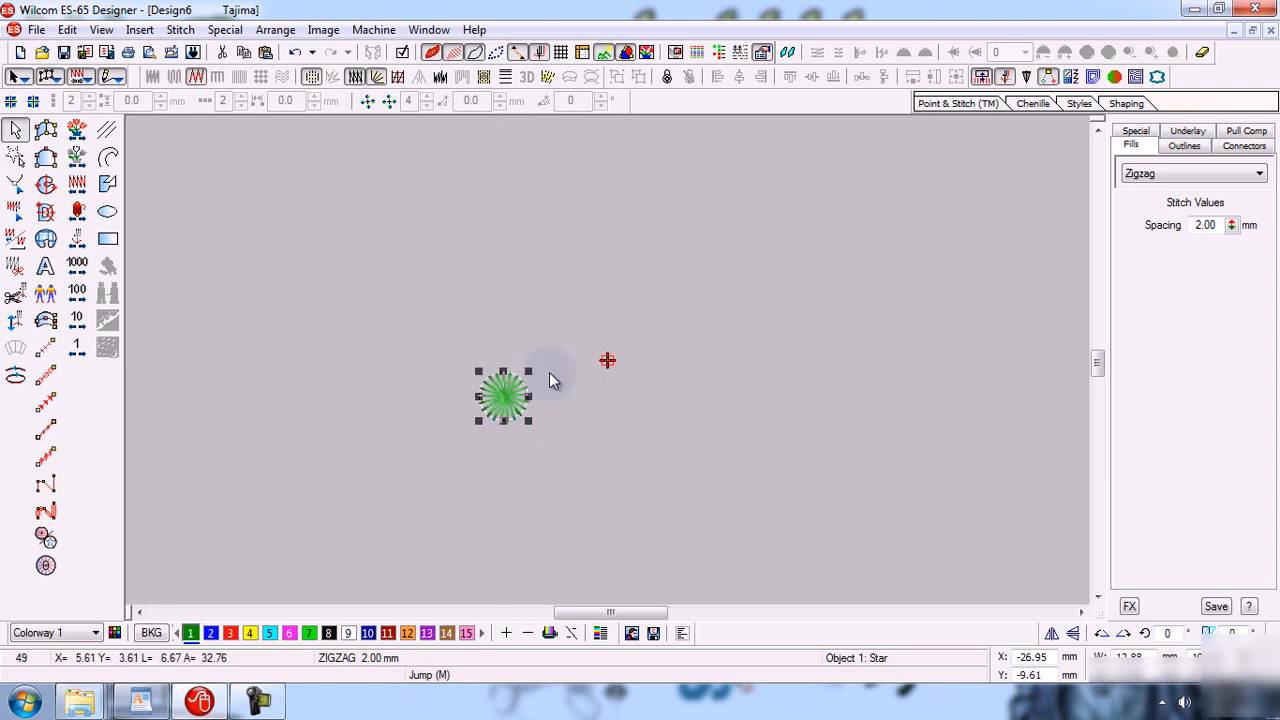
key(Escape)
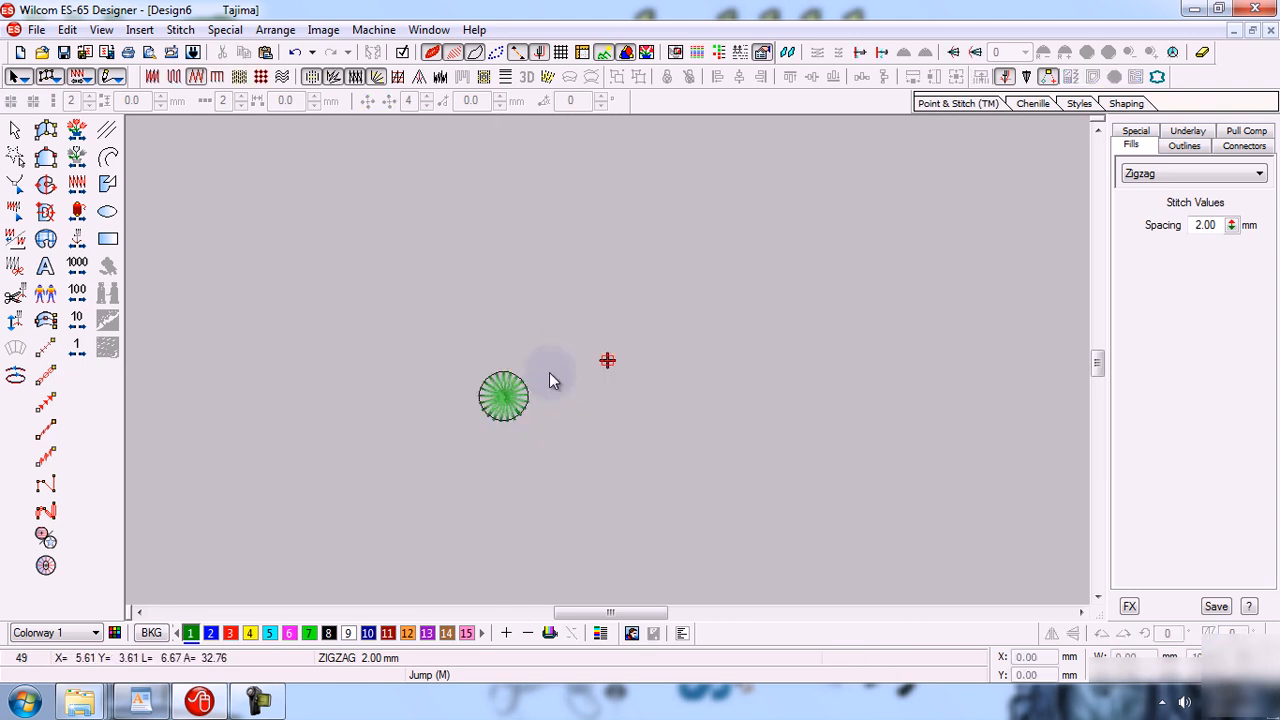
key(b)
drag(467, 358, 558, 431)
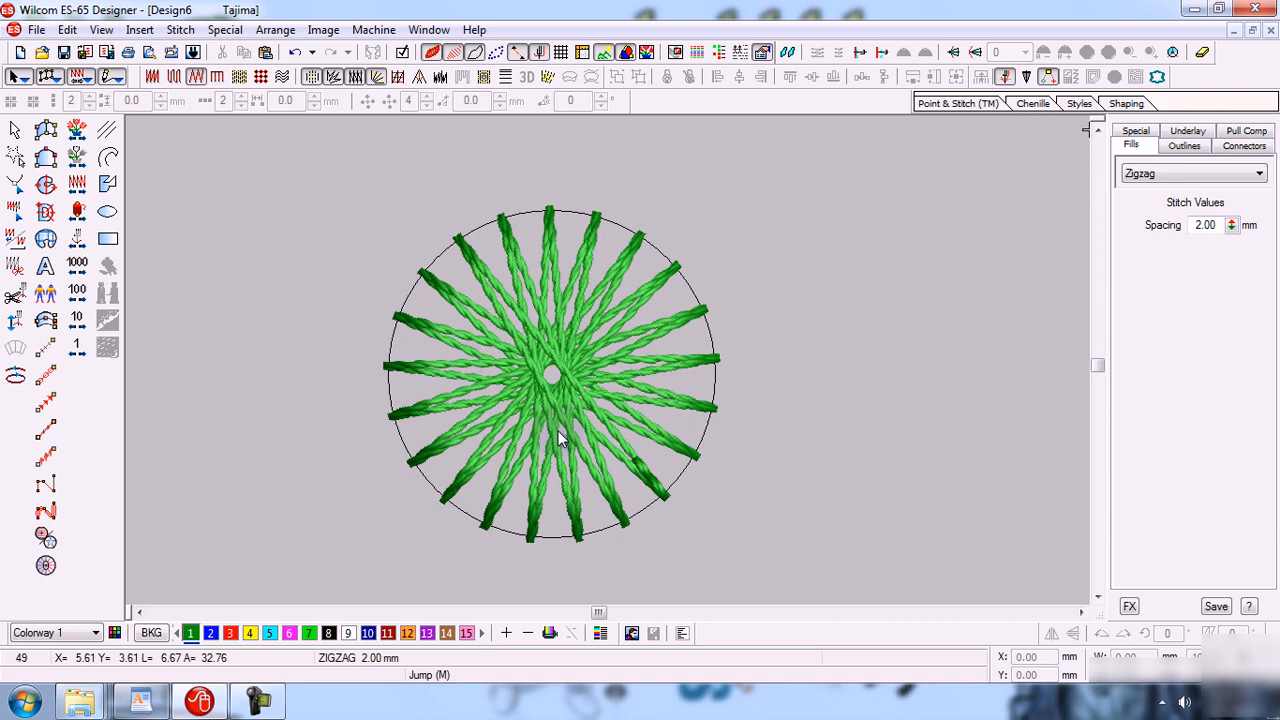
click(847, 409)
Restore the Design6 window to a smaller size and switch to the maximized Design5 window.
click(1252, 31)
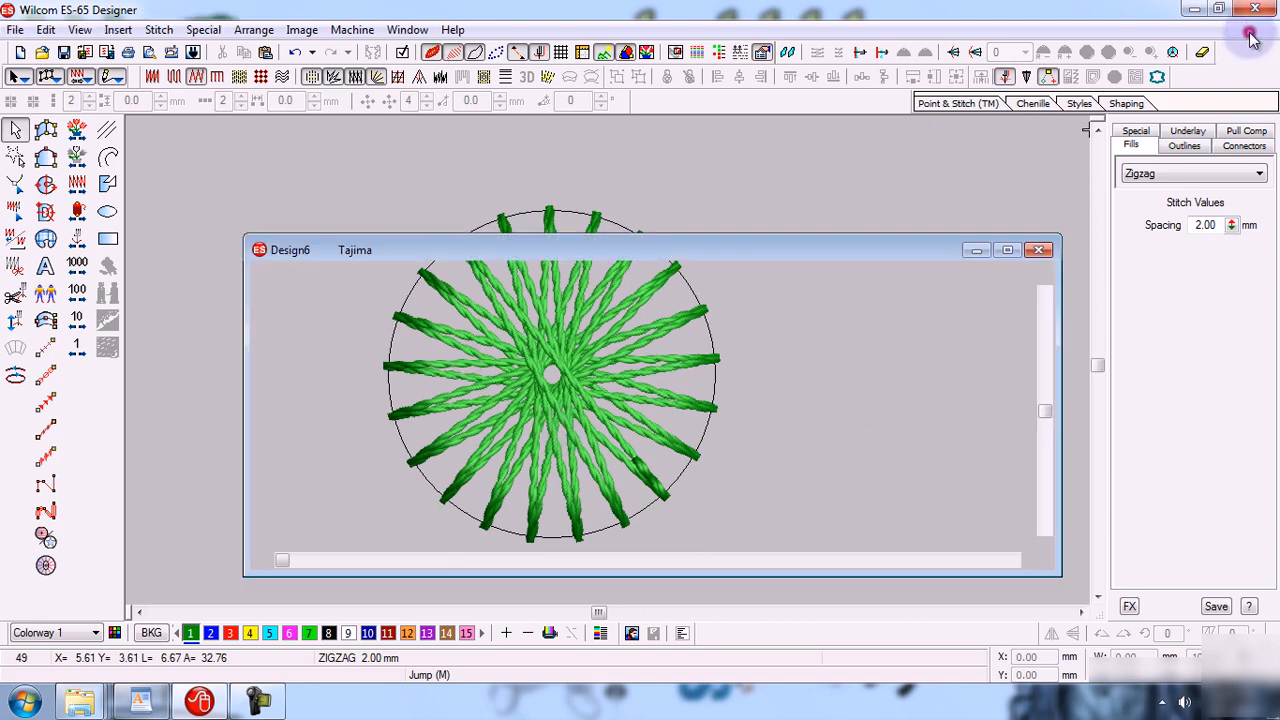
drag(586, 229, 469, 118)
click(934, 262)
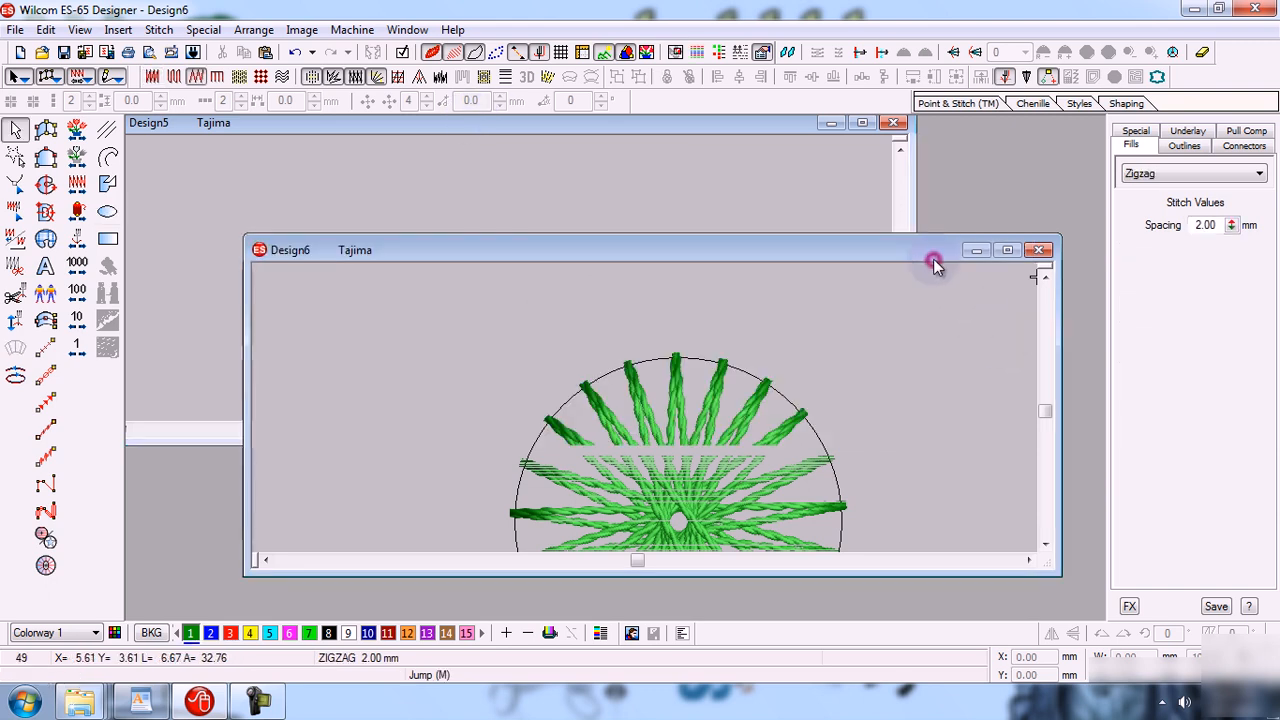
drag(670, 258, 659, 215)
click(863, 123)
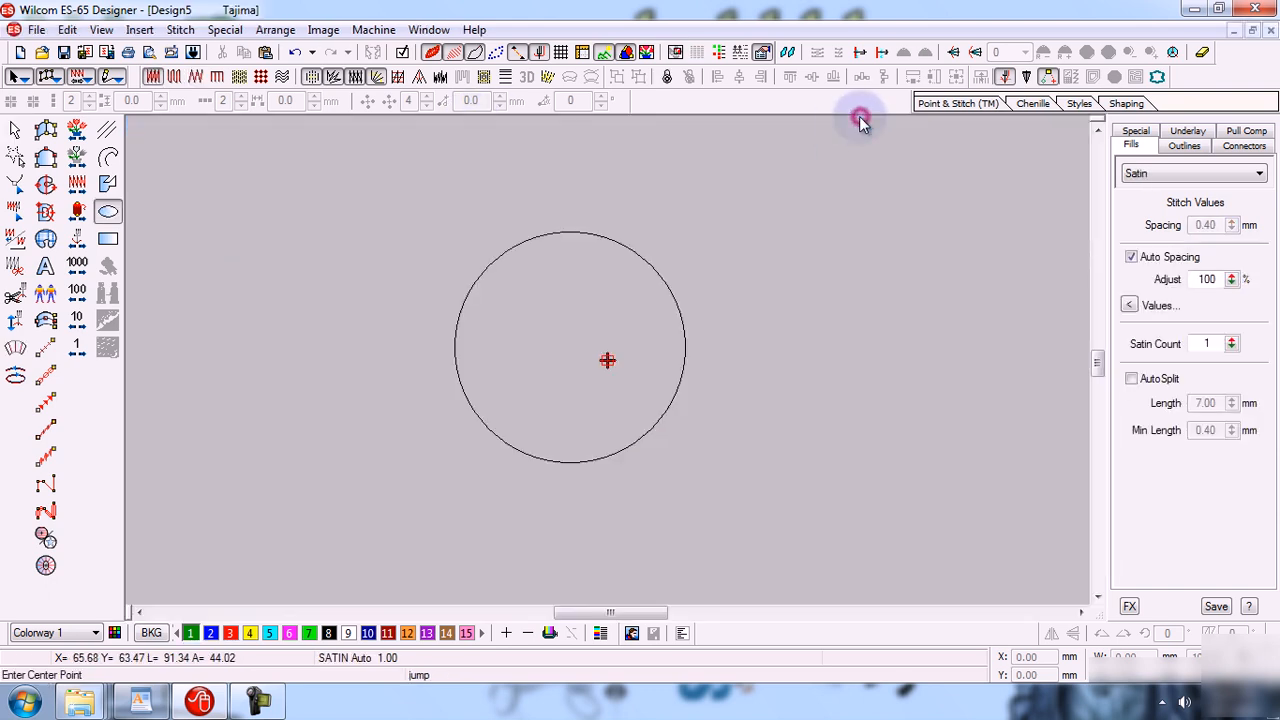
Restore Design5, bring Design6 forward, minimize it and reopen it from the minimized bar.
click(1253, 31)
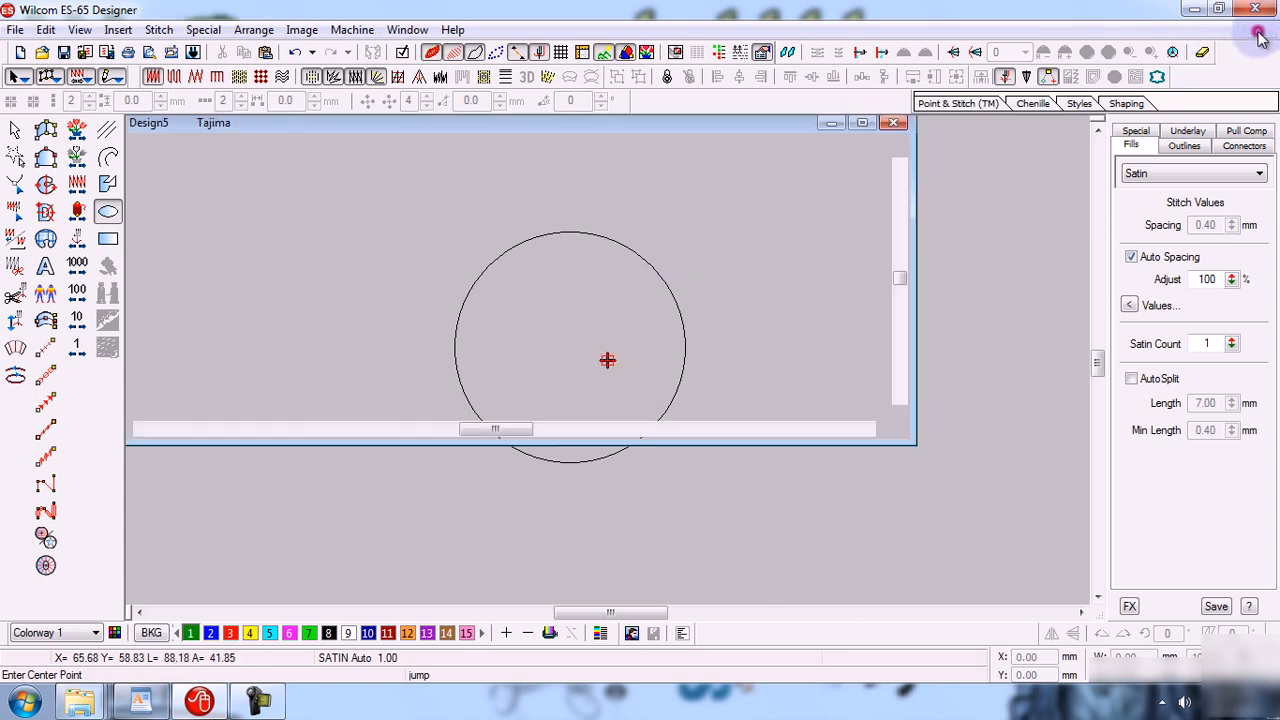
click(975, 313)
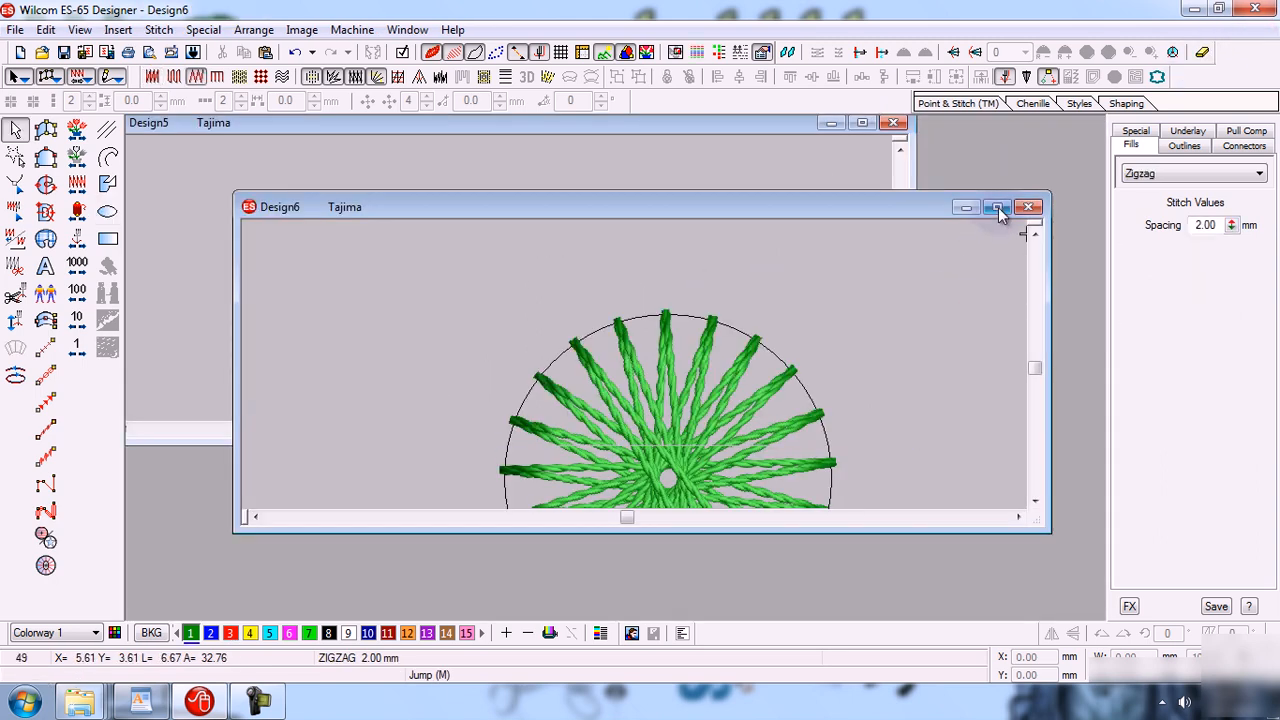
click(998, 208)
click(1234, 31)
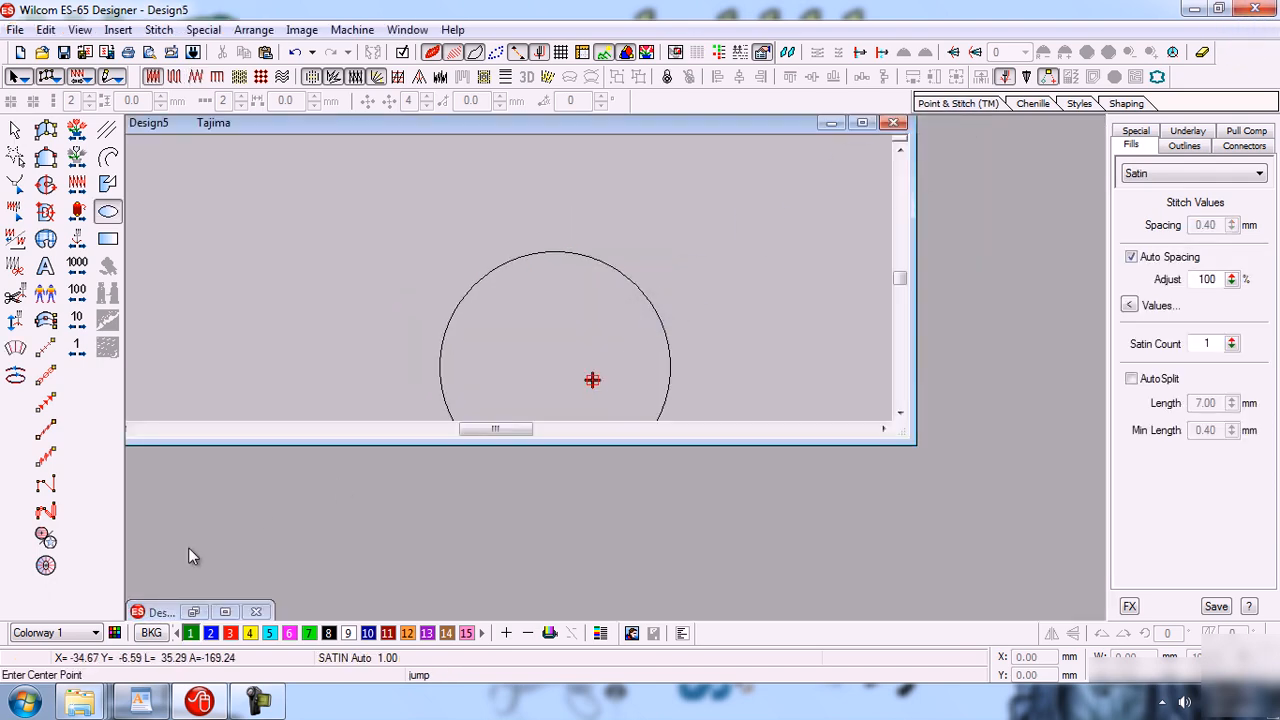
click(196, 612)
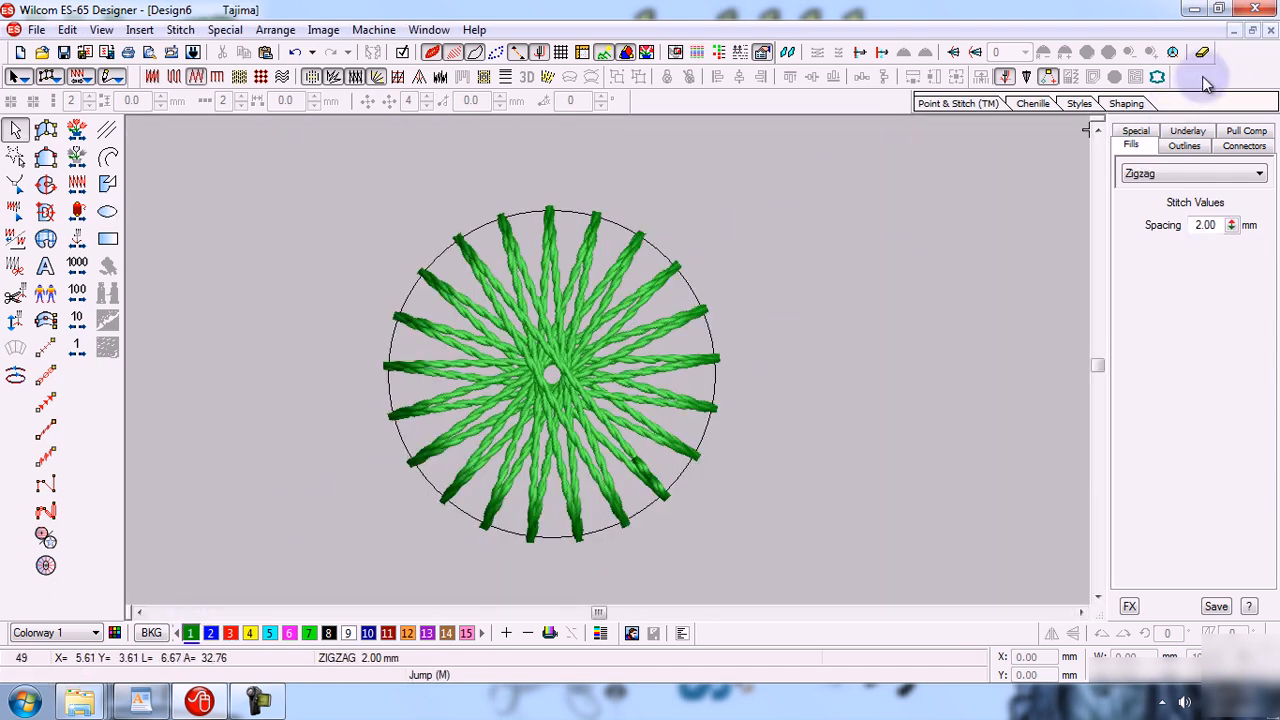
Restore and reposition both design windows, then maximize Design6 again.
click(1254, 35)
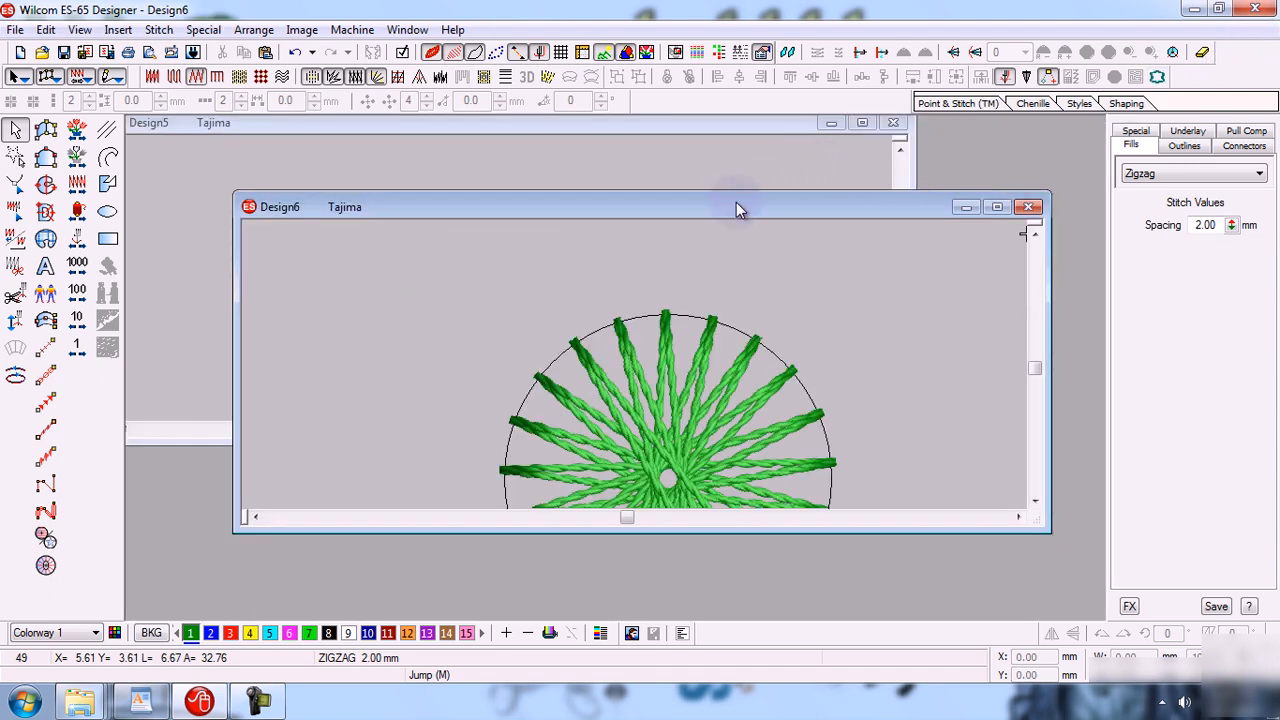
drag(734, 207, 740, 229)
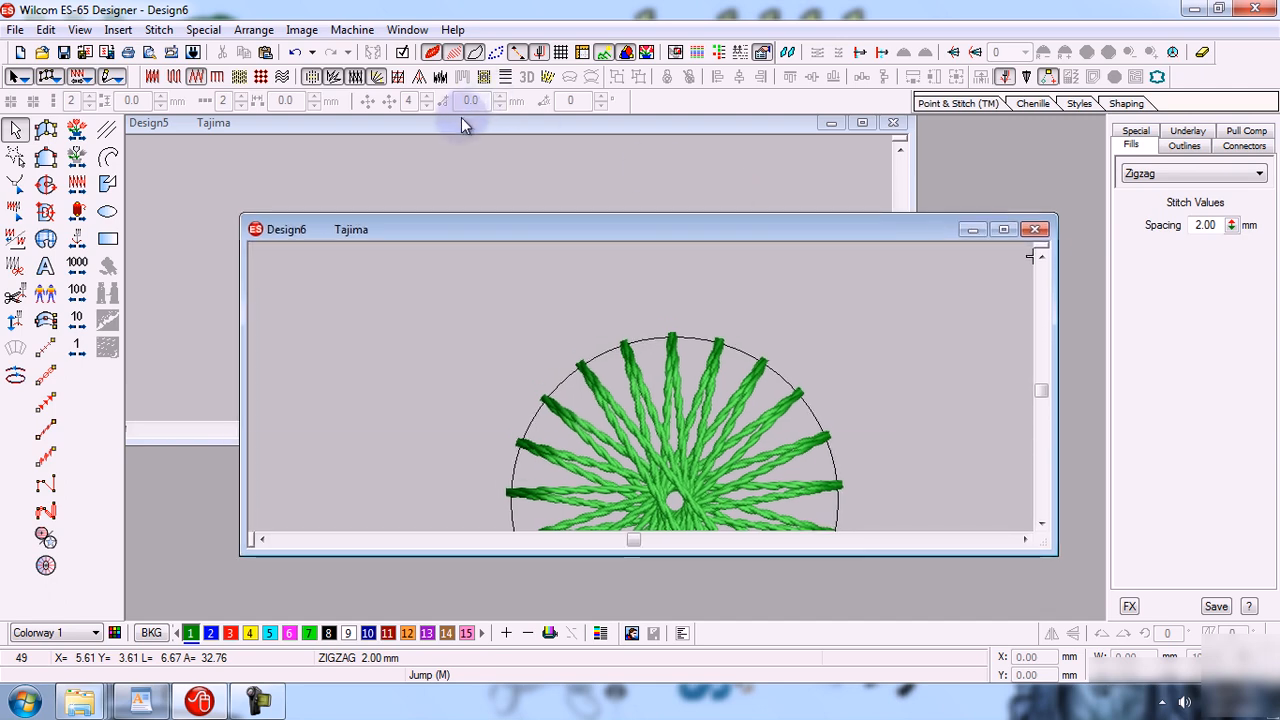
drag(461, 117, 492, 144)
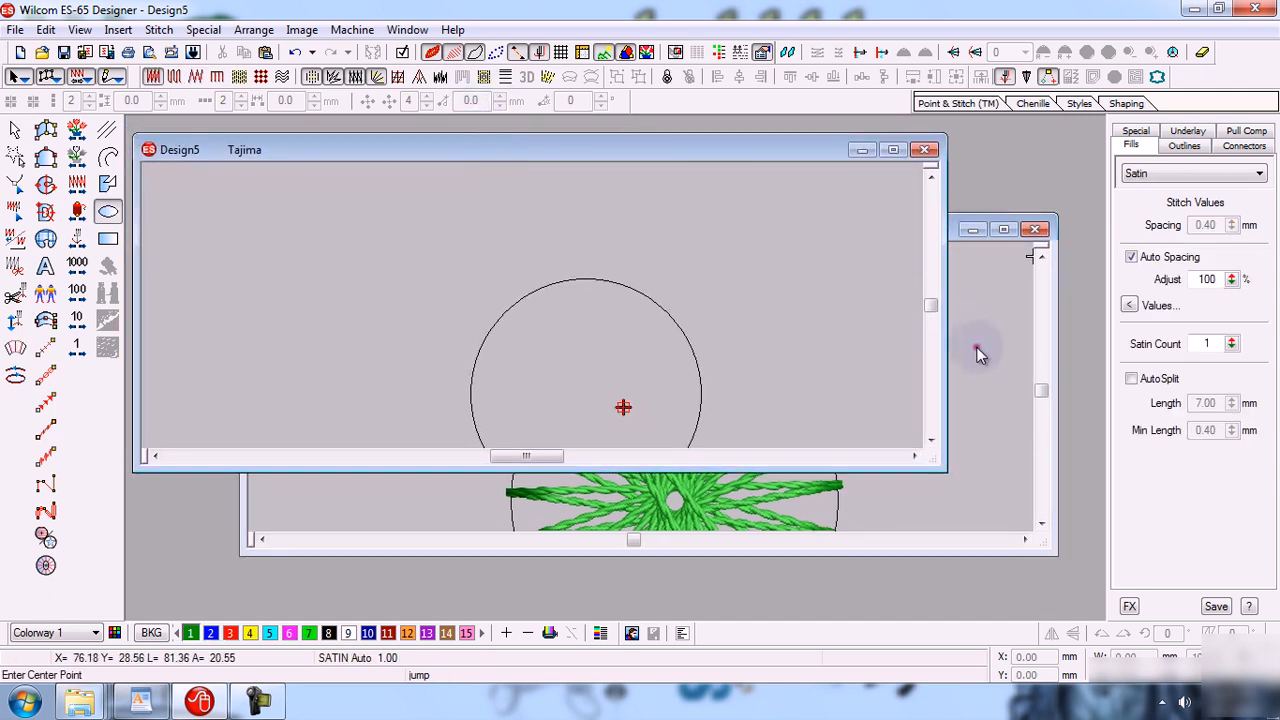
click(979, 354)
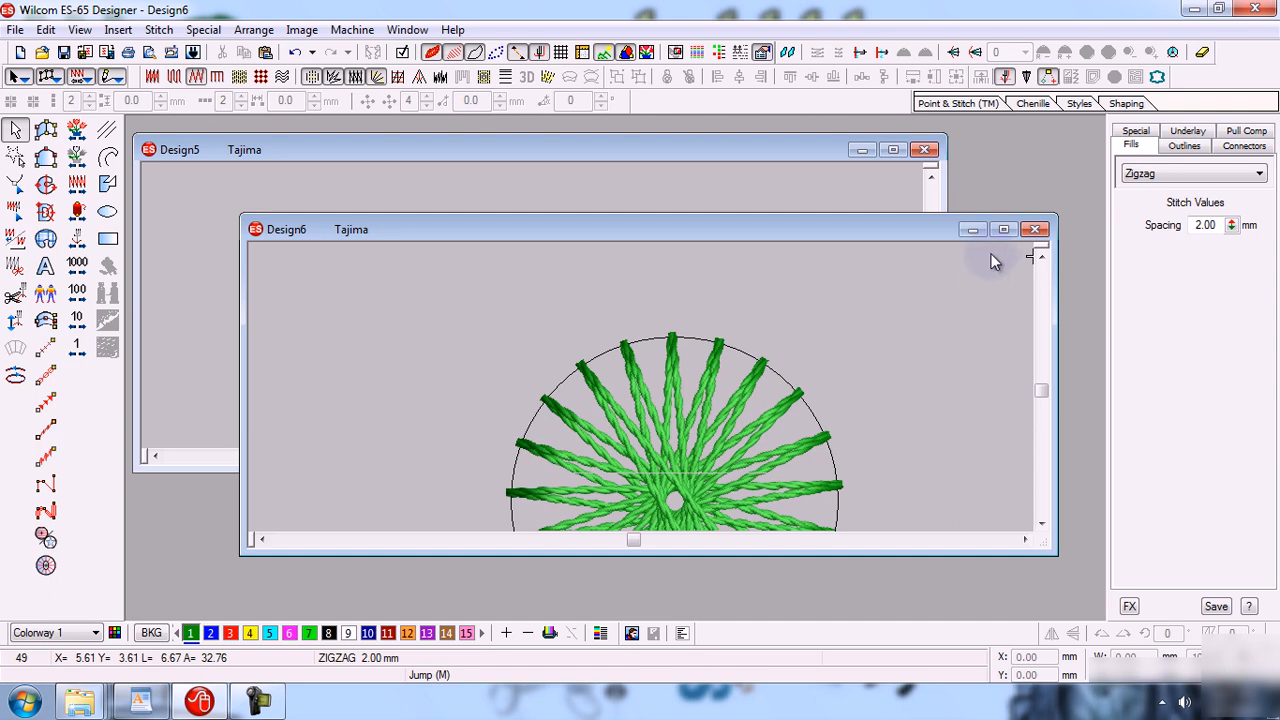
click(1004, 229)
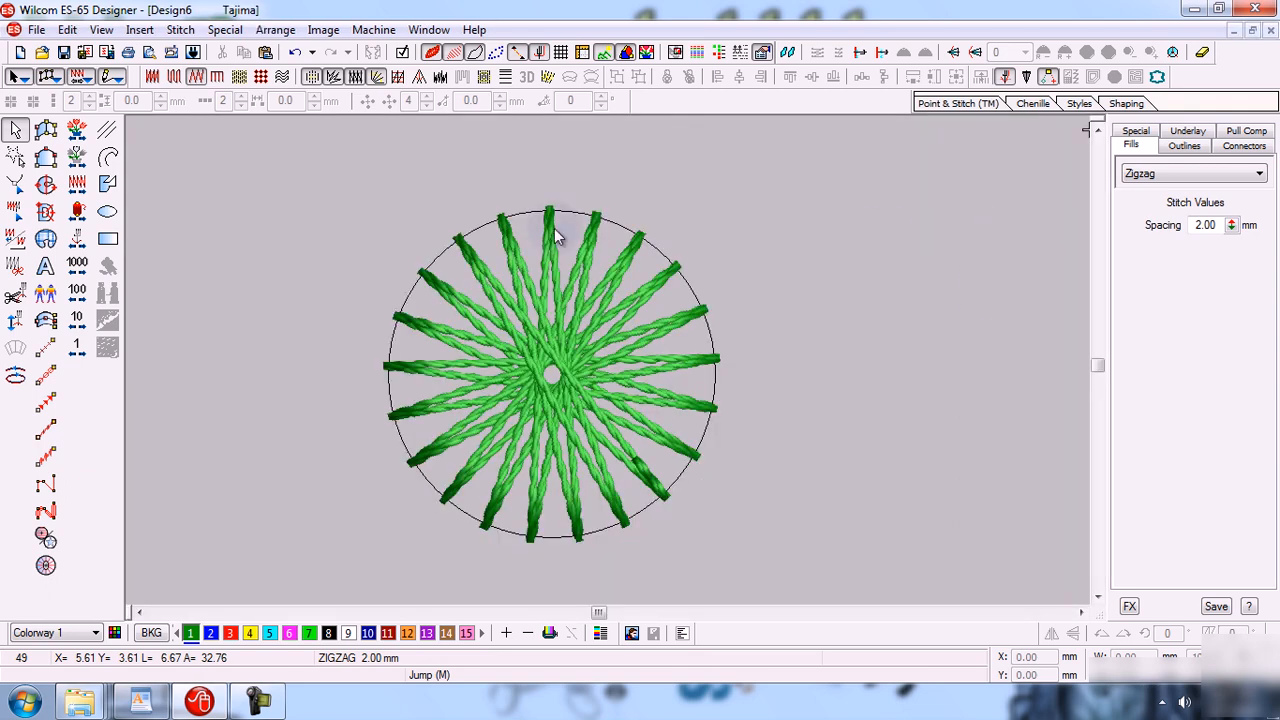
Open Save As for the design, browse to Local Disk (C:), and enter the user's full name as the file name.
click(37, 31)
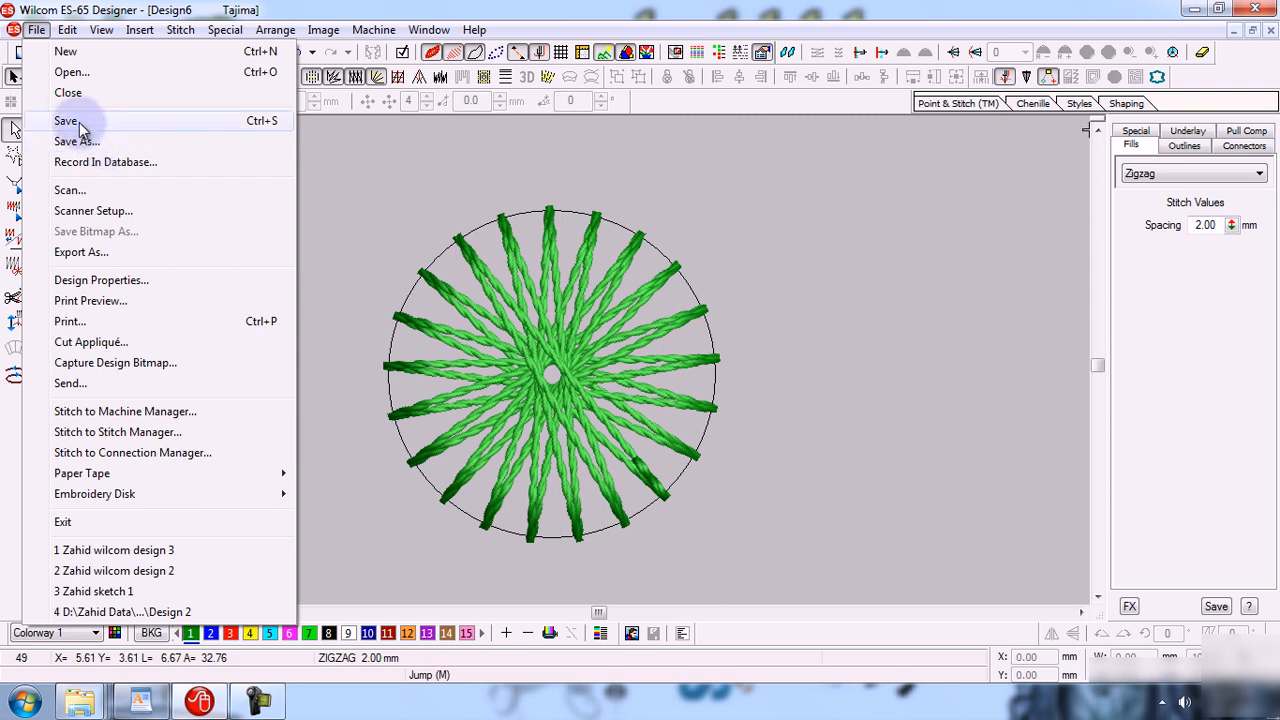
click(112, 146)
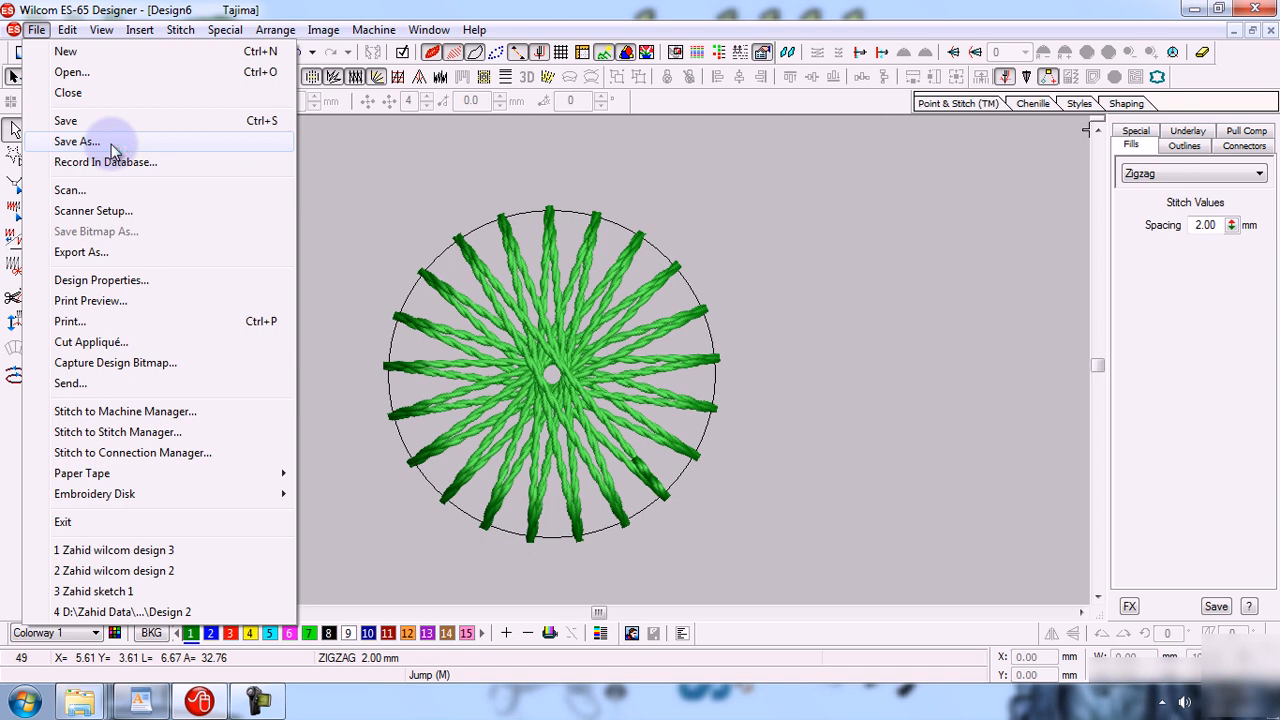
click(112, 146)
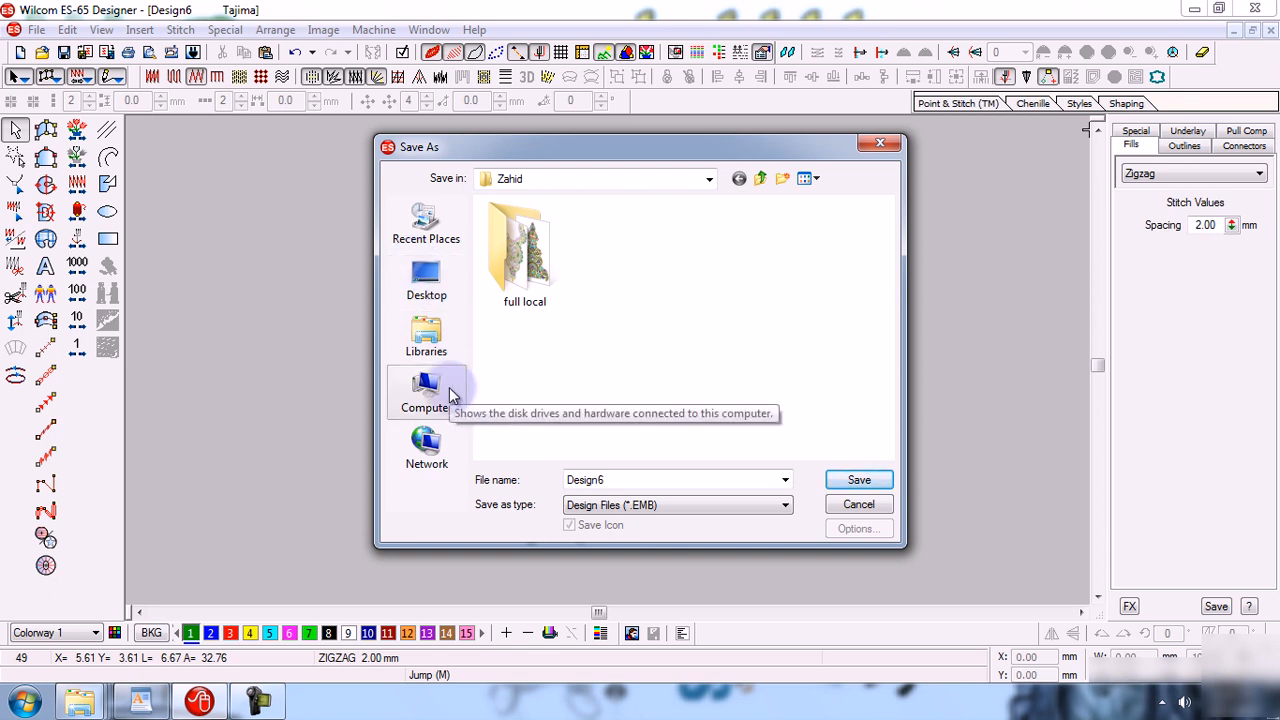
click(445, 293)
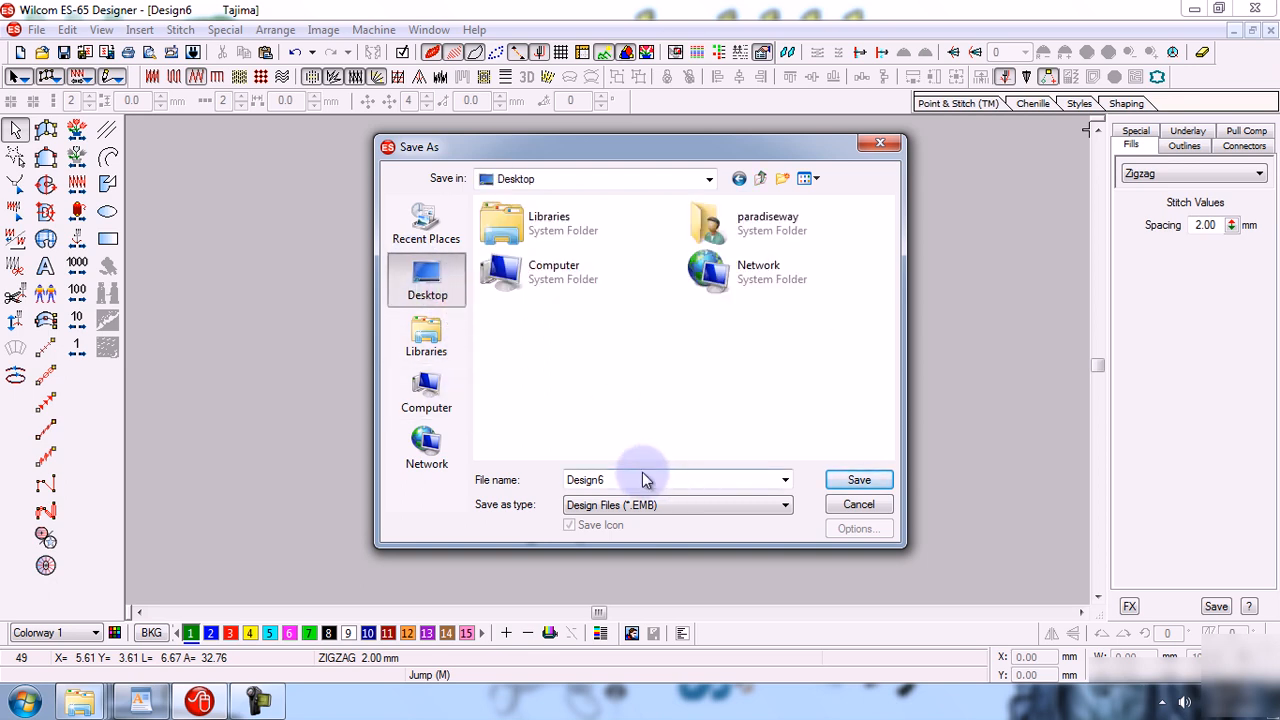
click(450, 392)
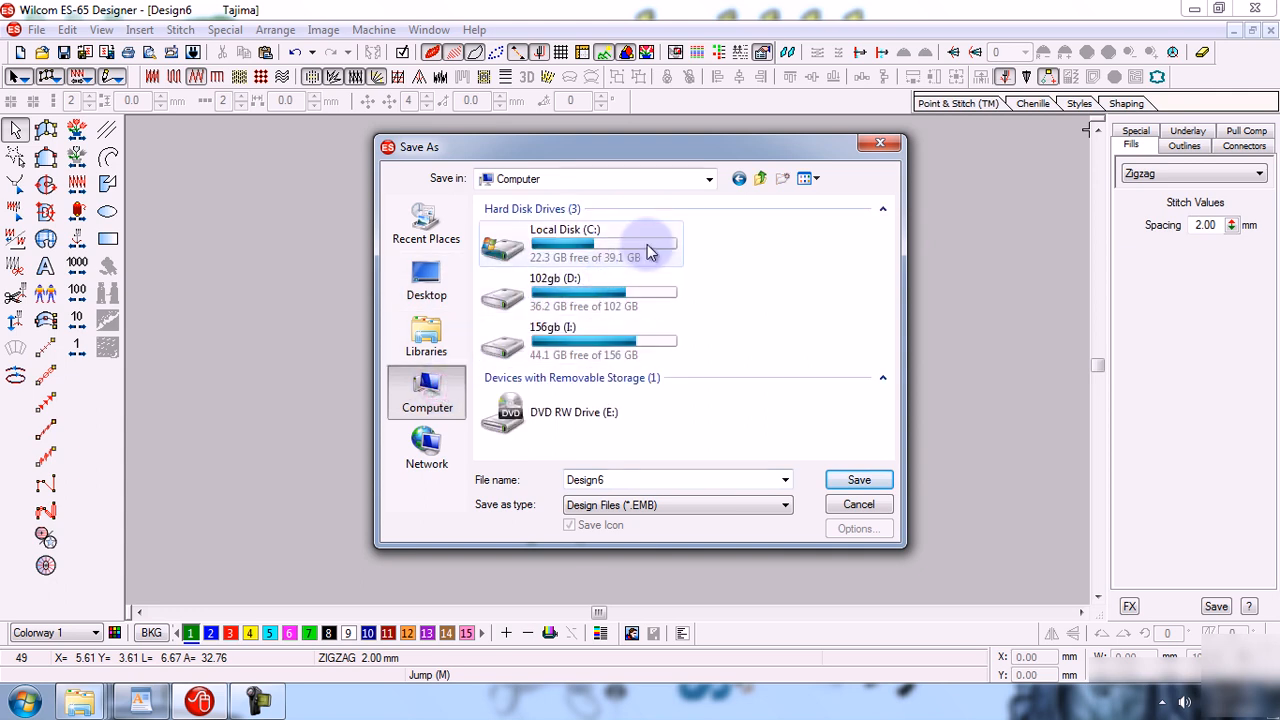
double_click(647, 252)
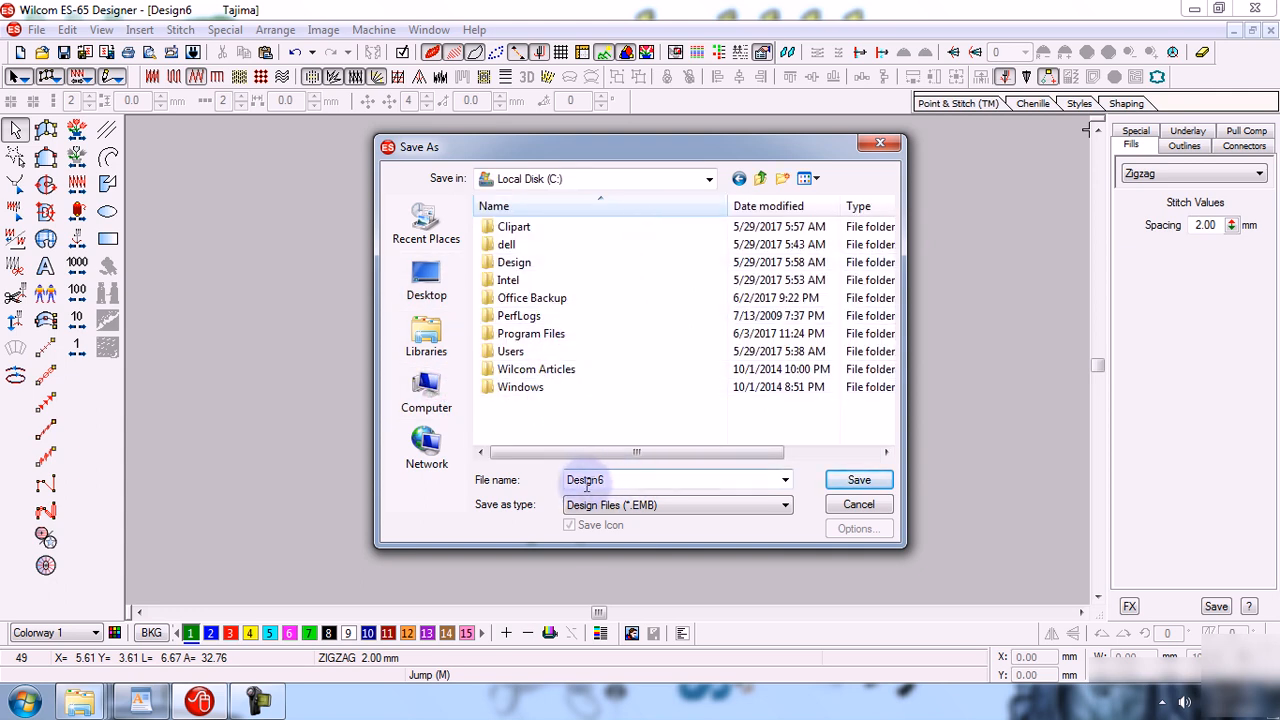
double_click(641, 483)
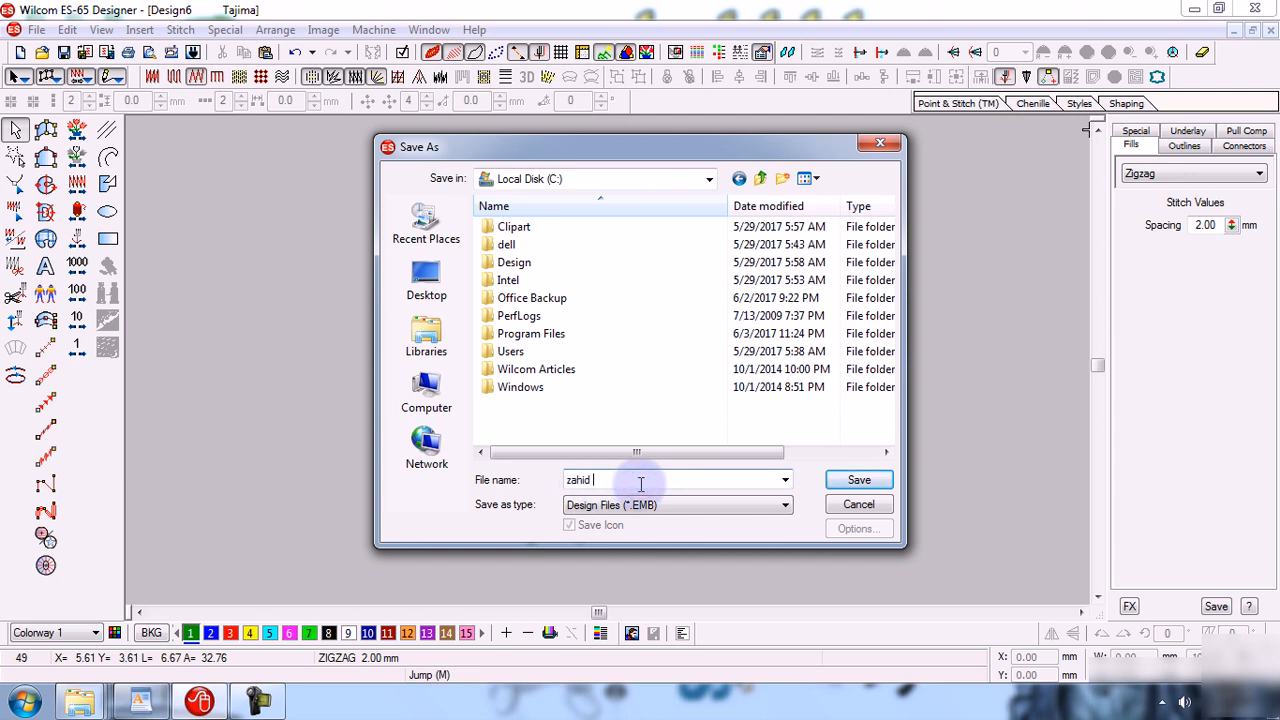
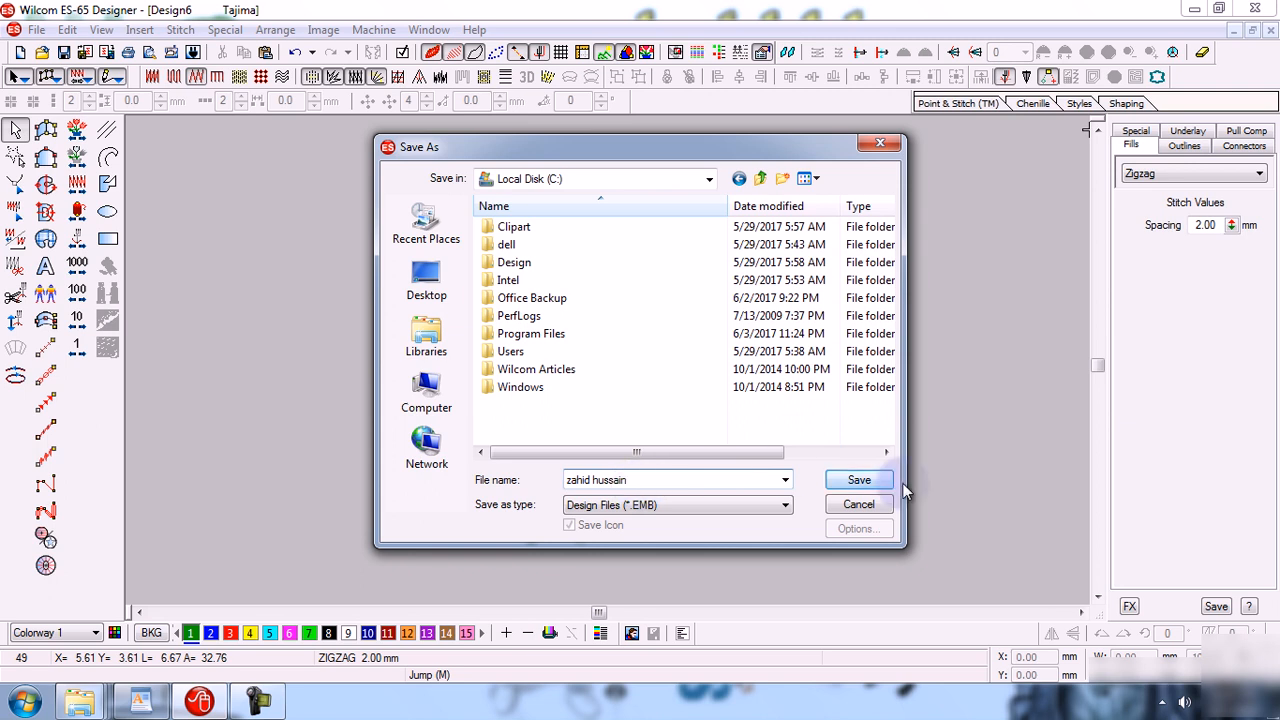
click(858, 481)
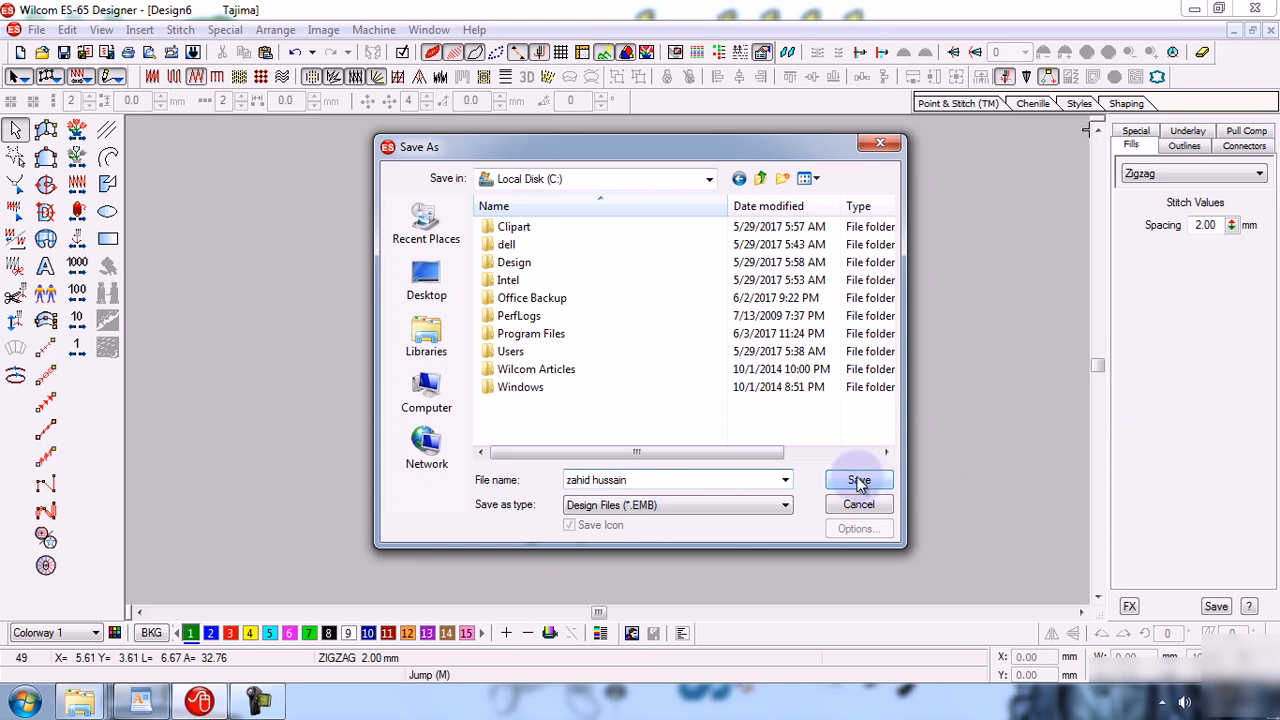
Review the save-as file type list, keep Design Files (*.EMB), and save the design to Local Disk (C:).
click(707, 506)
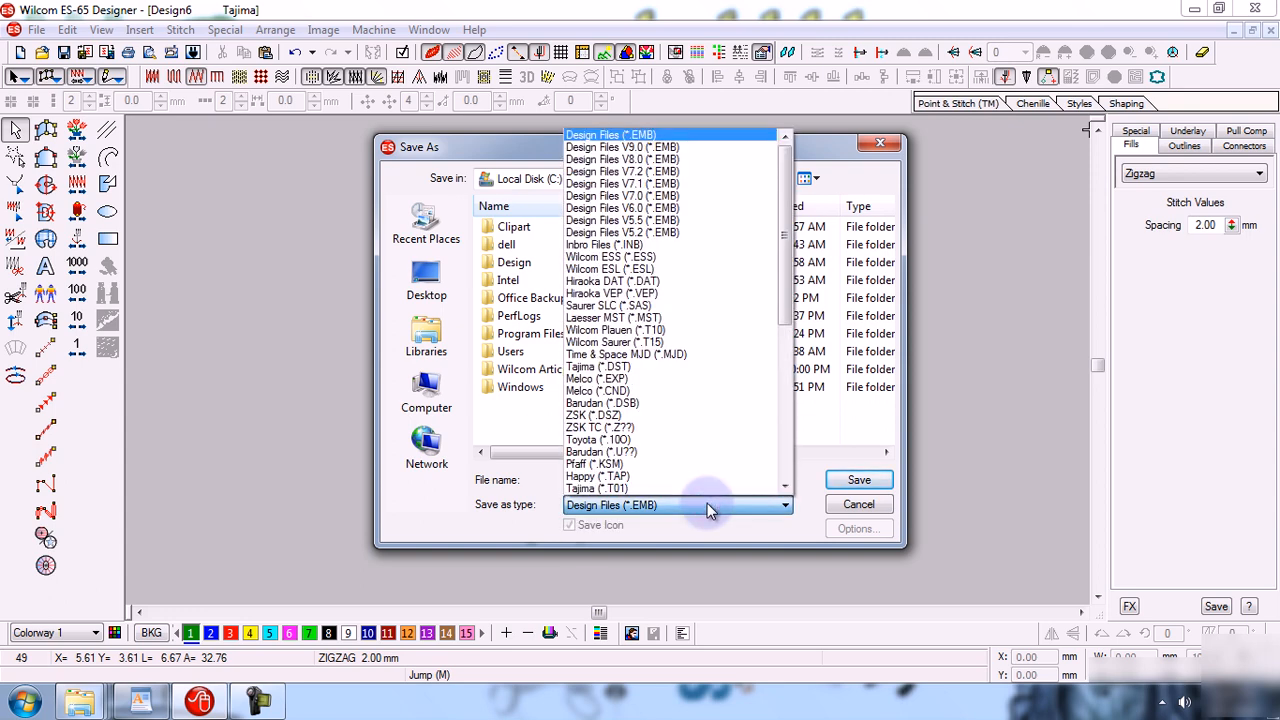
click(707, 505)
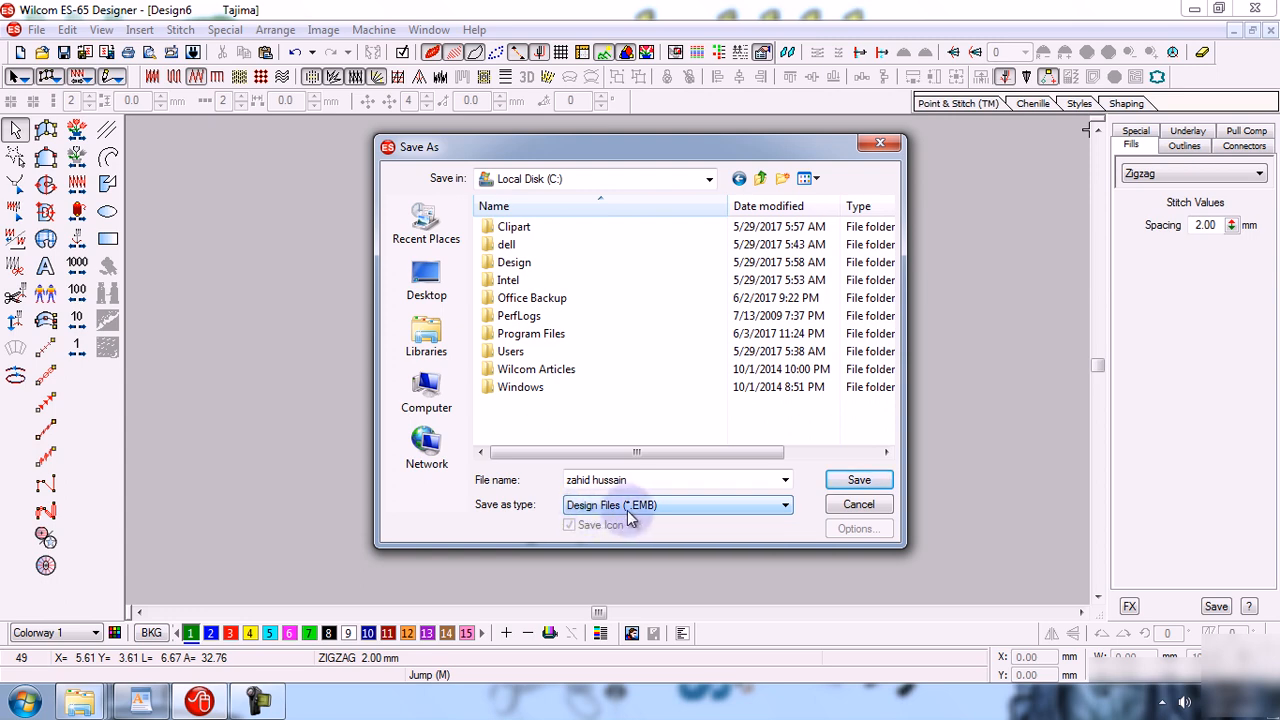
click(658, 507)
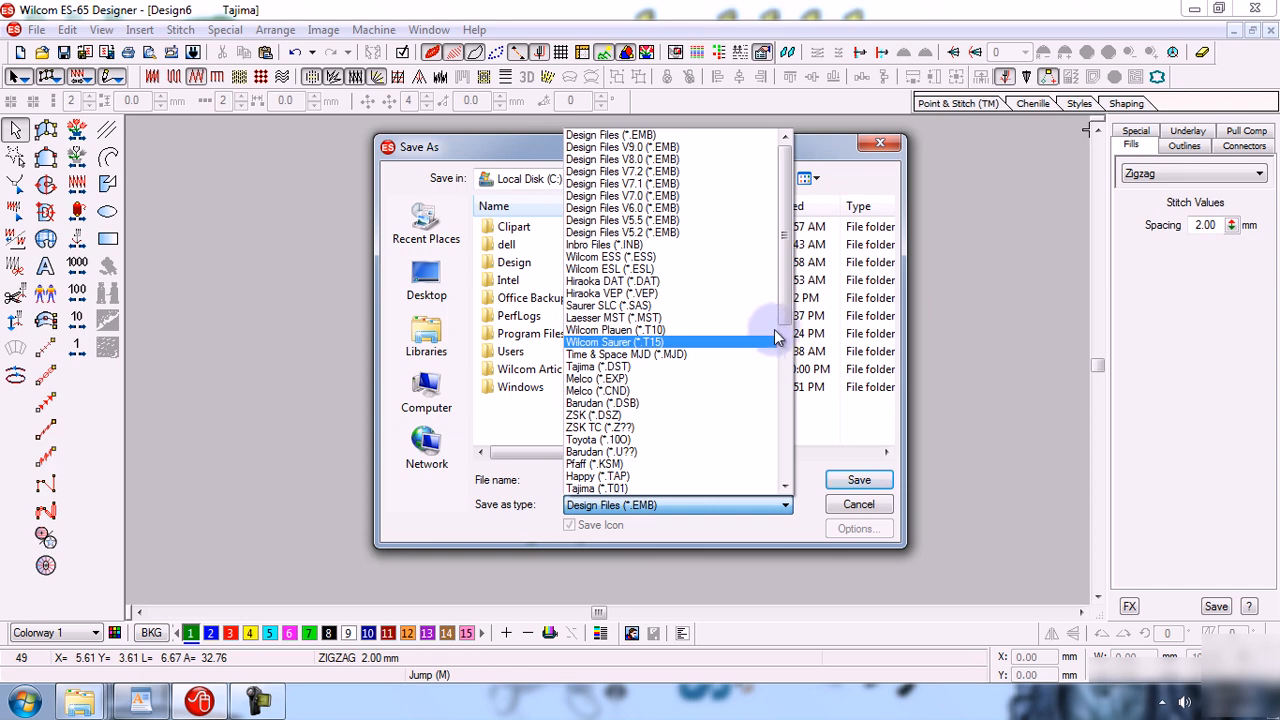
drag(788, 298, 785, 390)
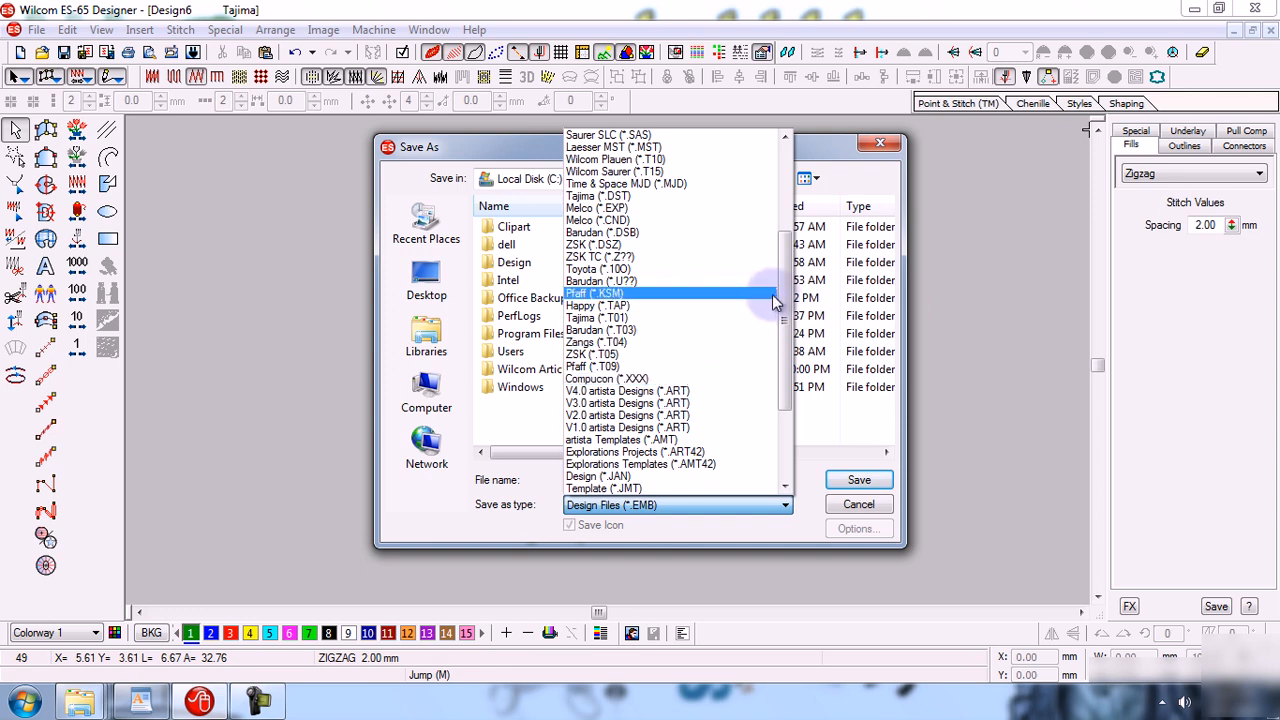
click(794, 160)
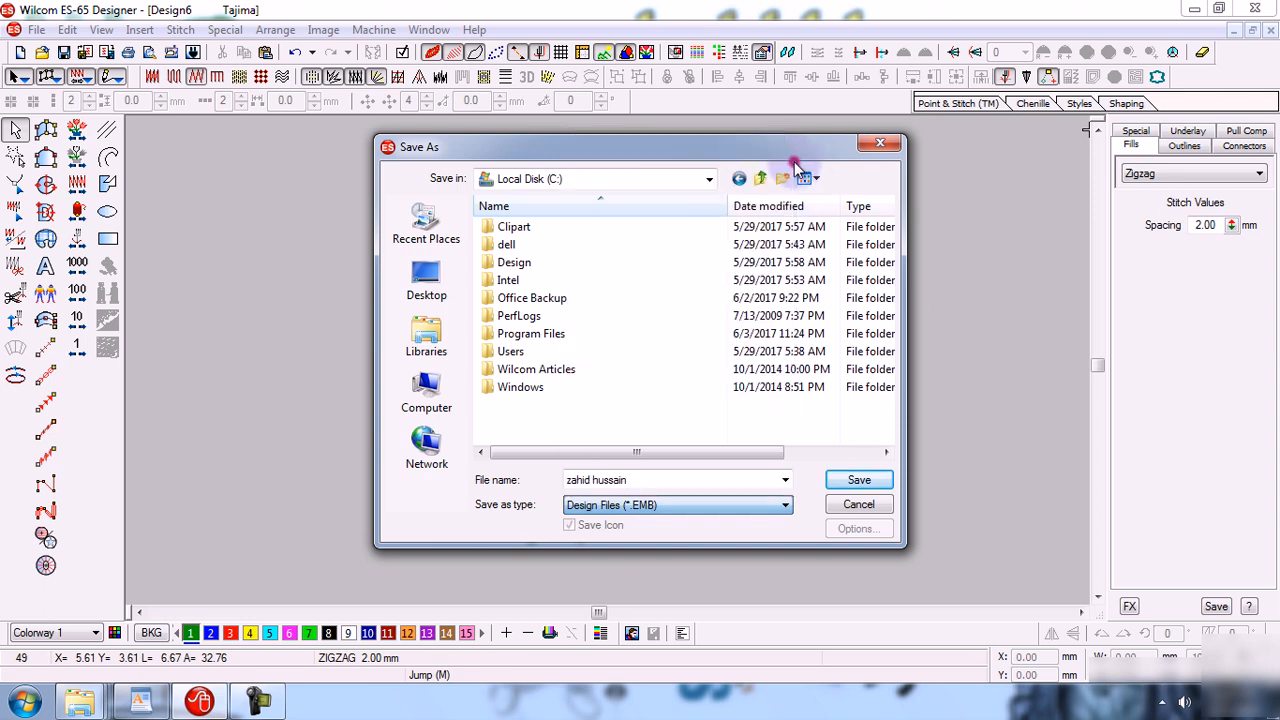
click(664, 507)
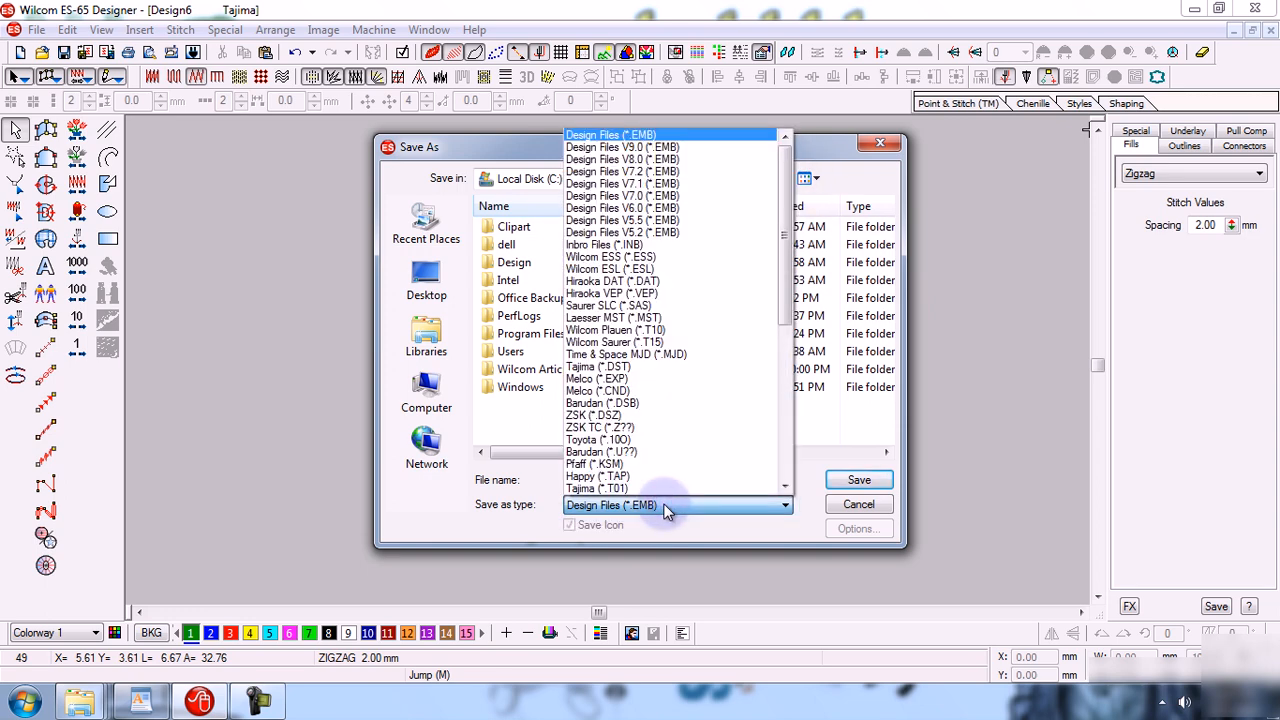
click(667, 510)
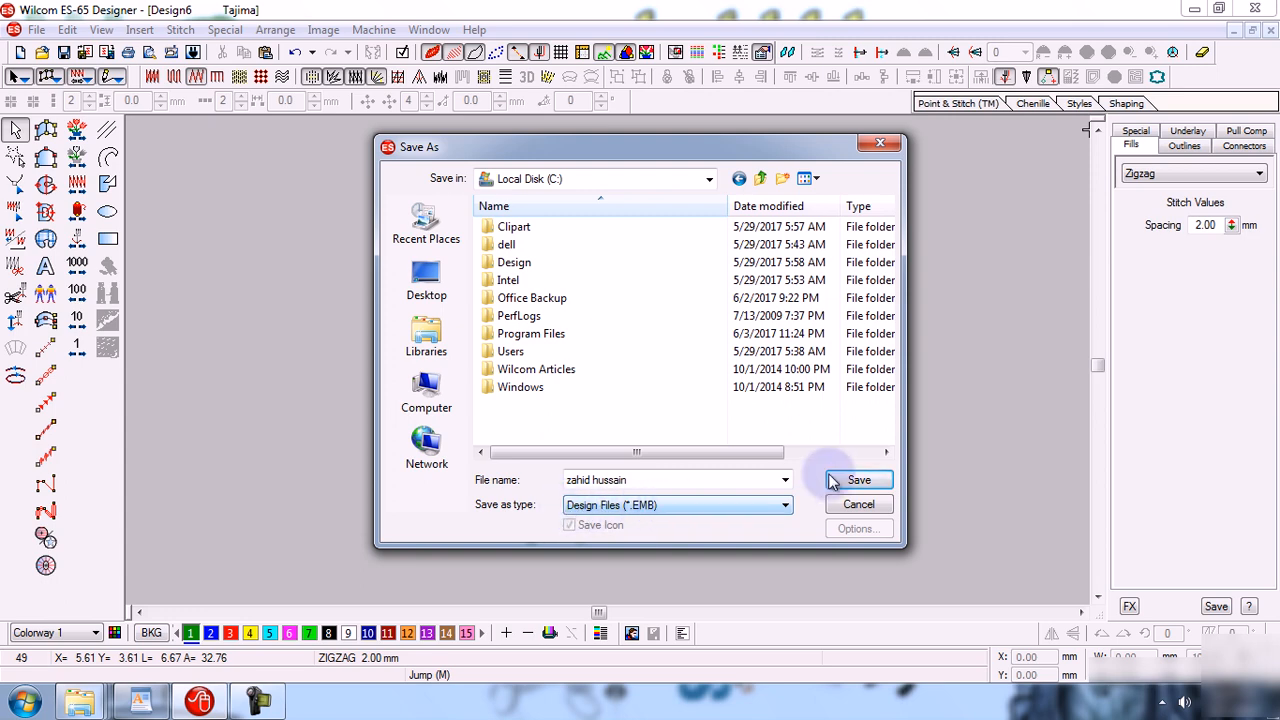
click(860, 481)
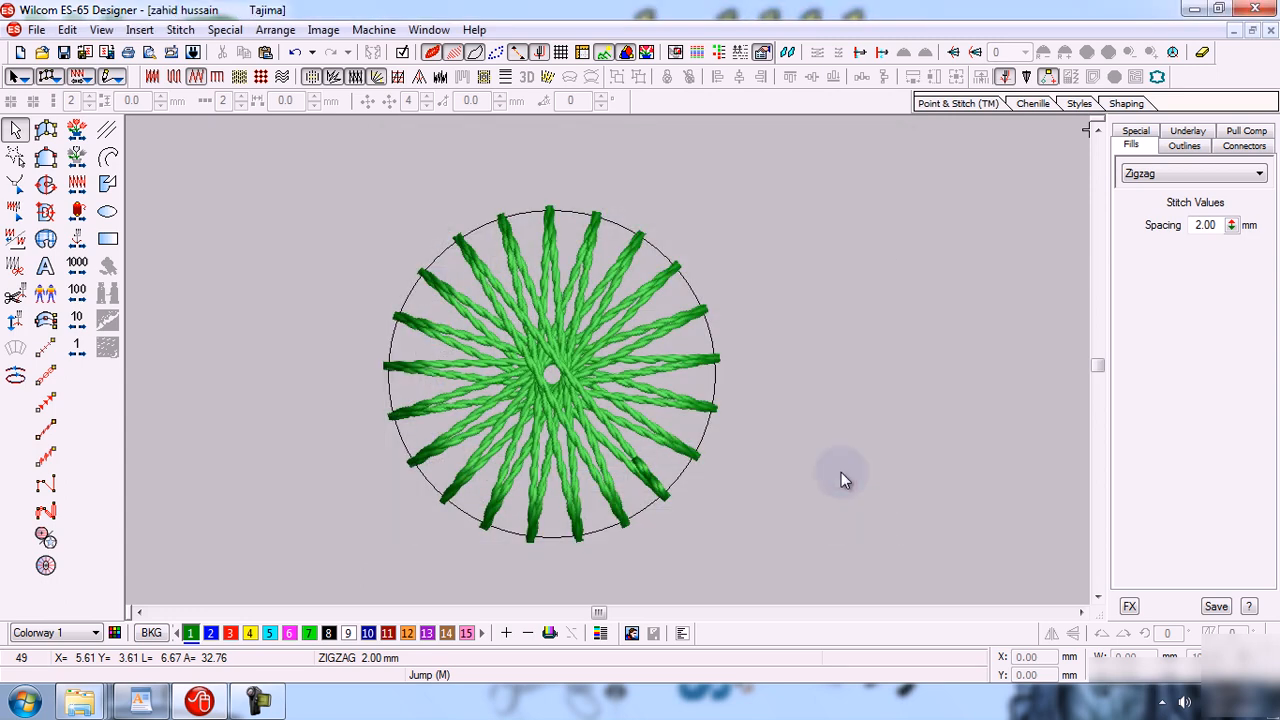
Check the Local Disk (C:) folder in File Explorer for the saved design, then return to the design window.
mouse_move(80, 702)
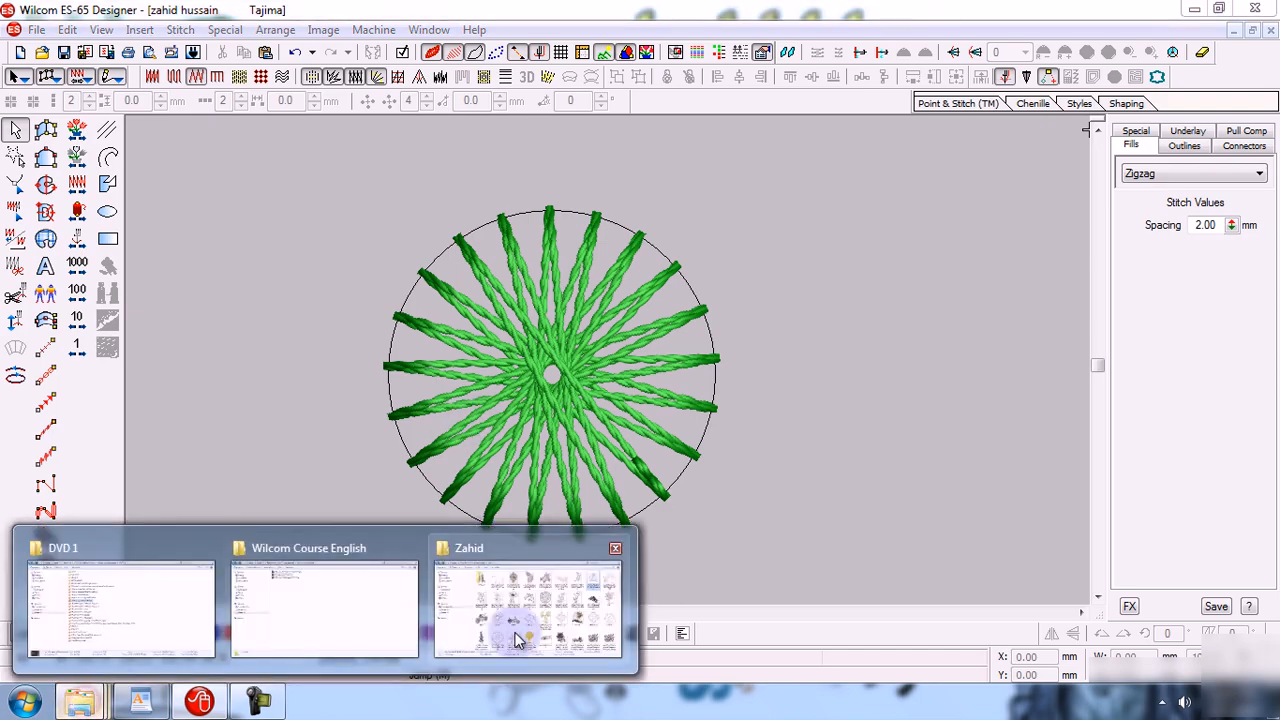
click(525, 638)
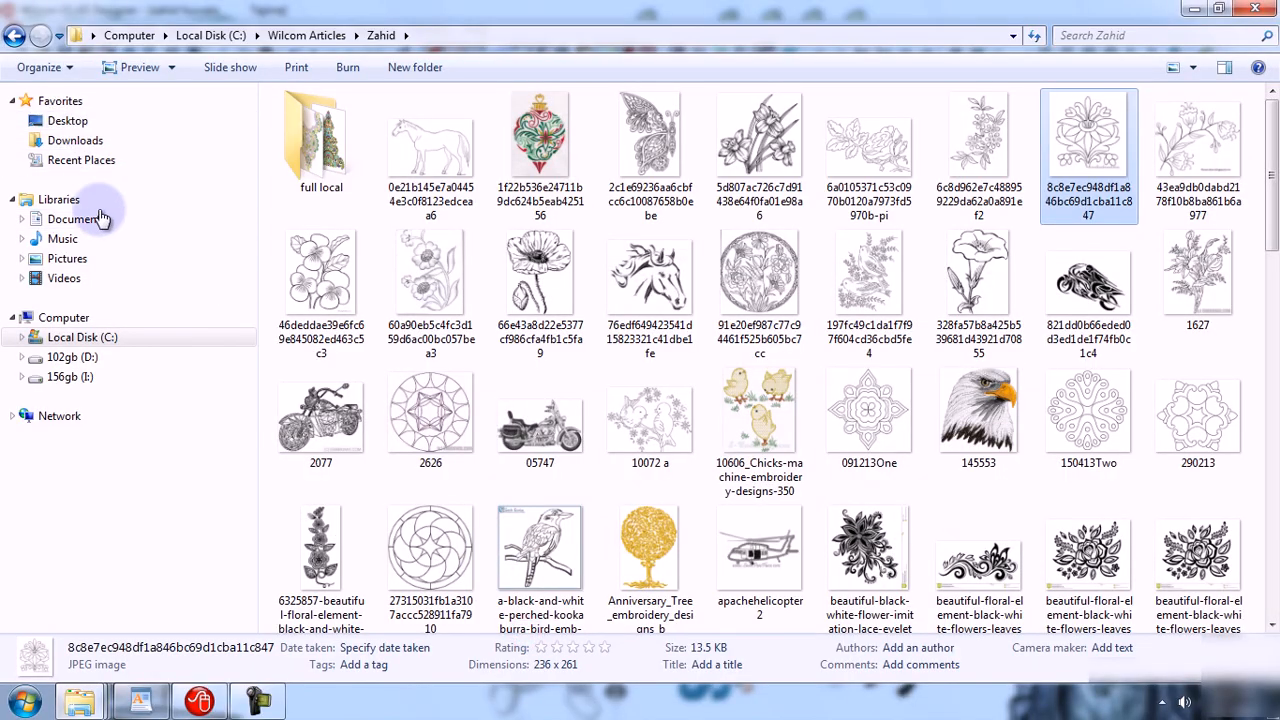
click(95, 336)
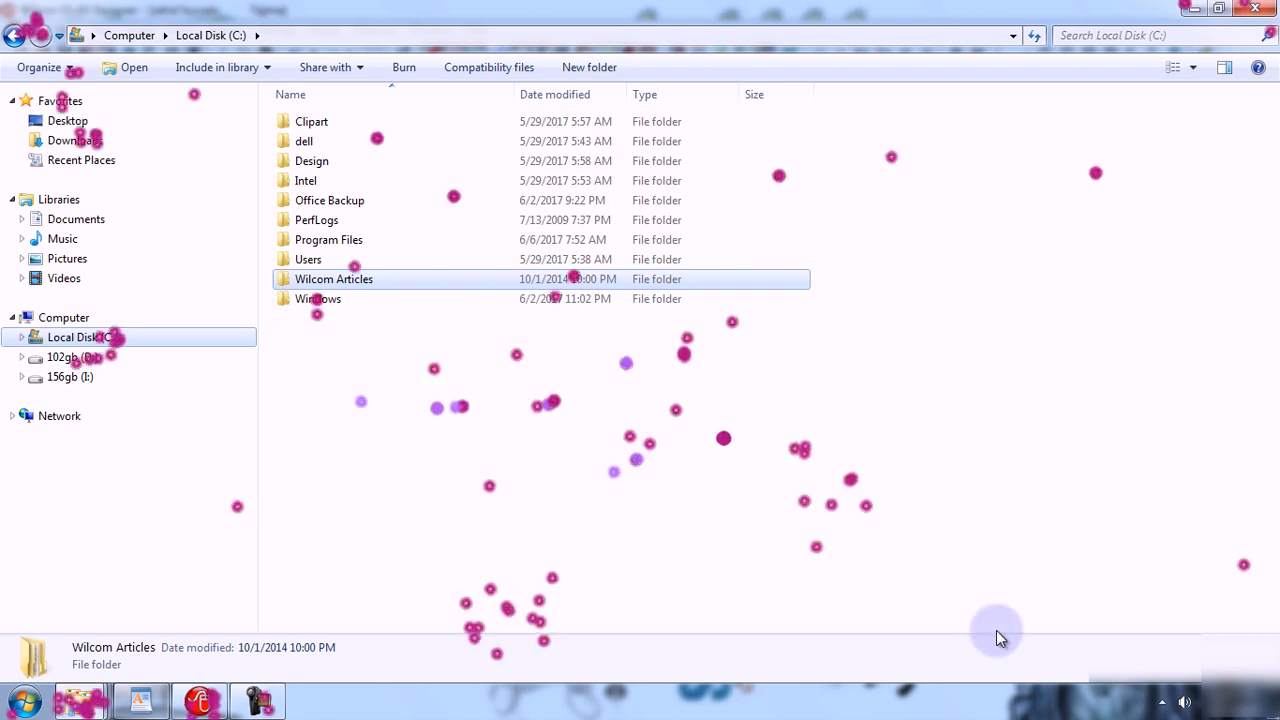
click(1196, 604)
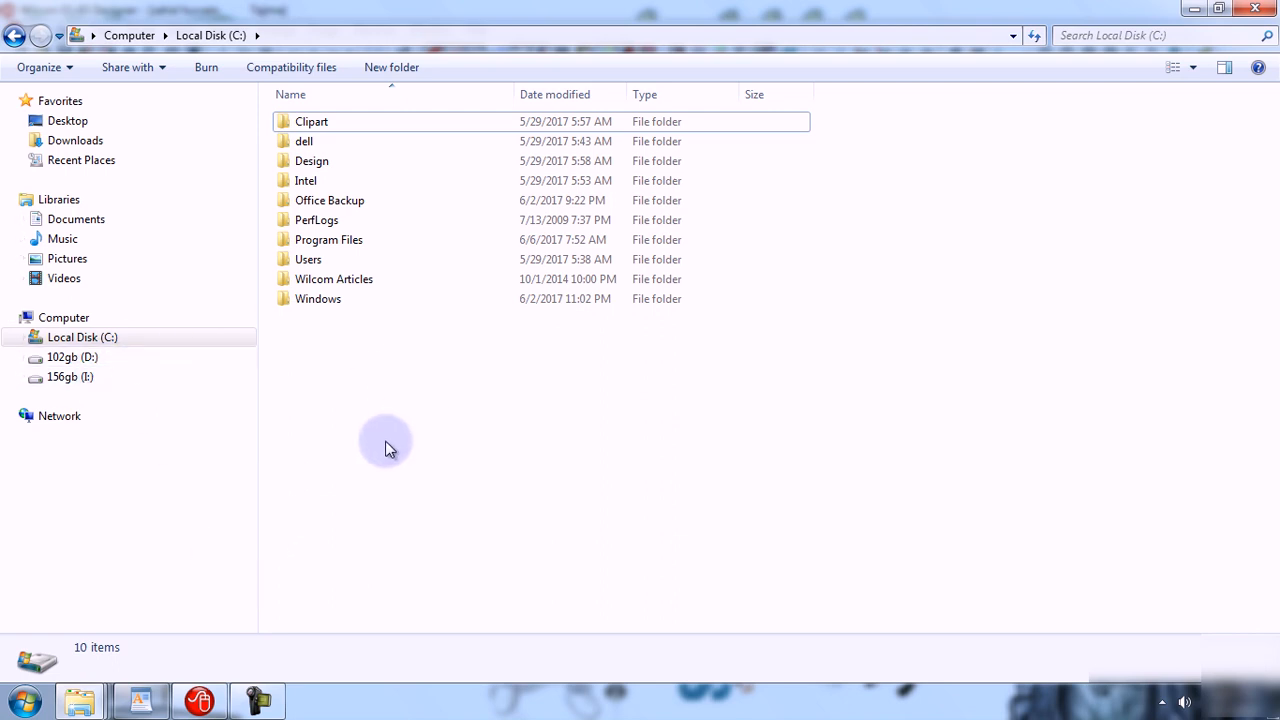
click(200, 700)
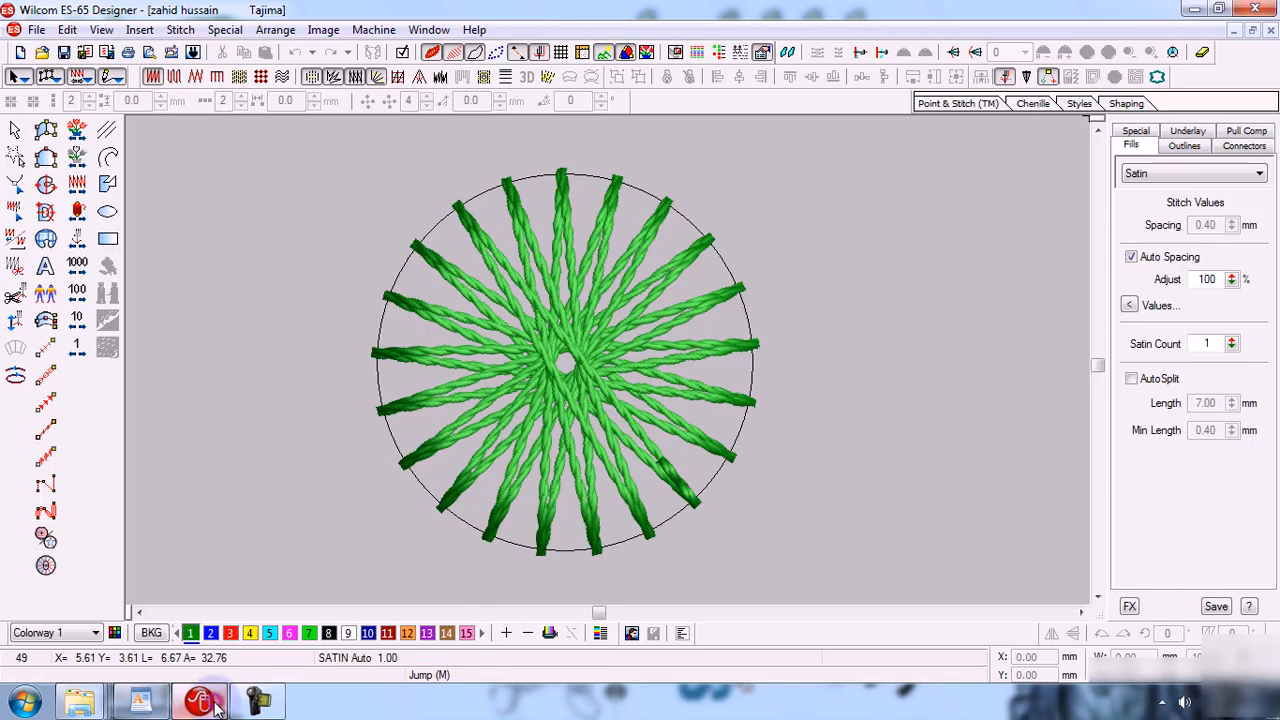
click(38, 32)
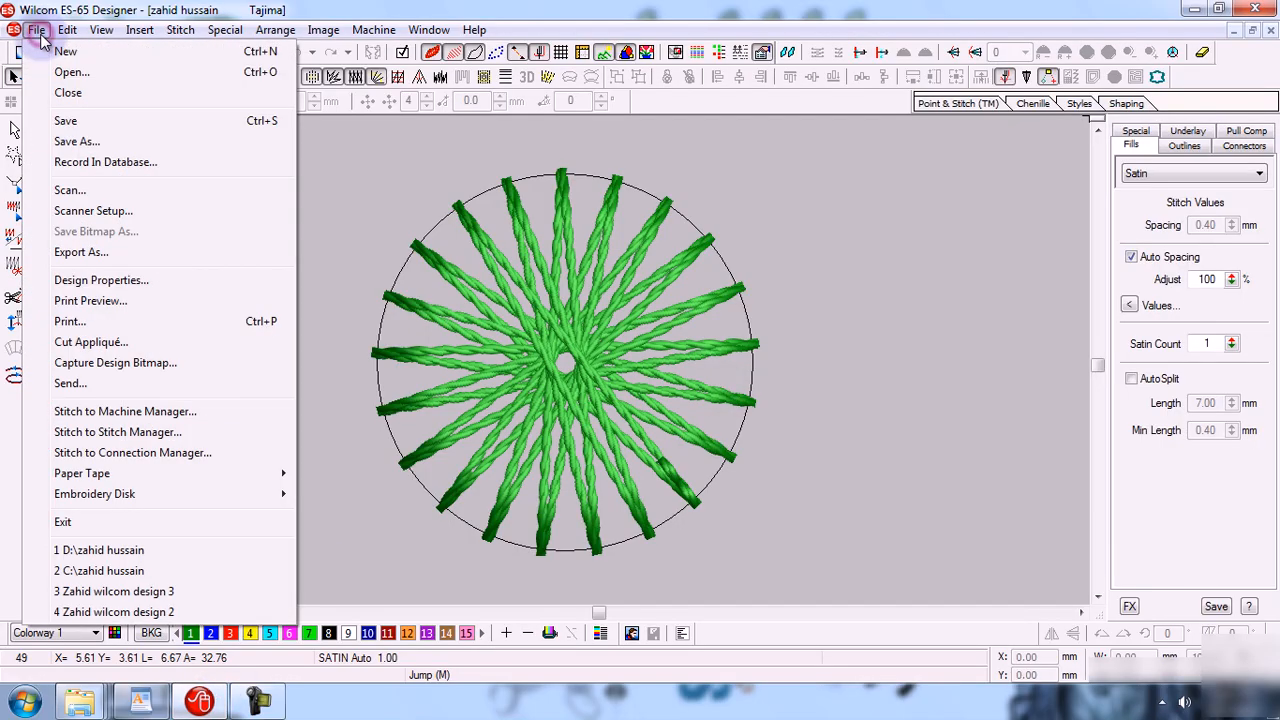
click(80, 141)
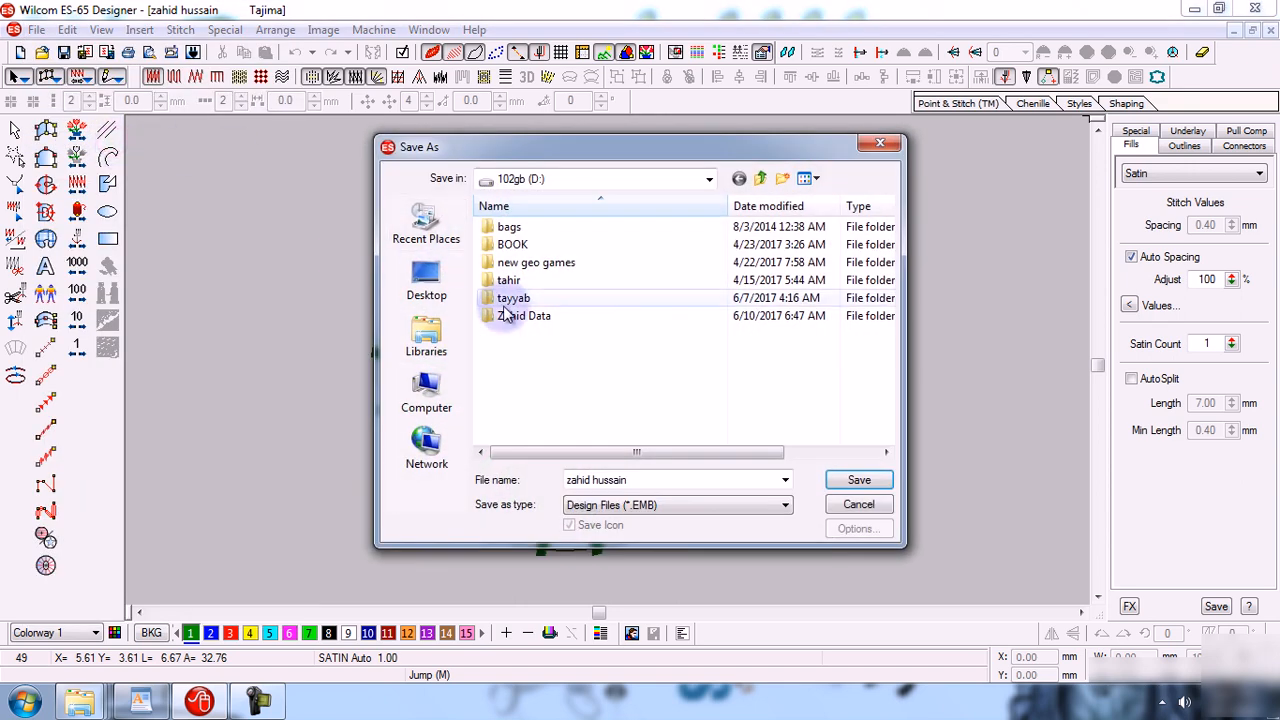
click(858, 504)
Browse Save As to Local Disk (C:) to locate the saved EMB design file, then cancel the dialog.
click(36, 29)
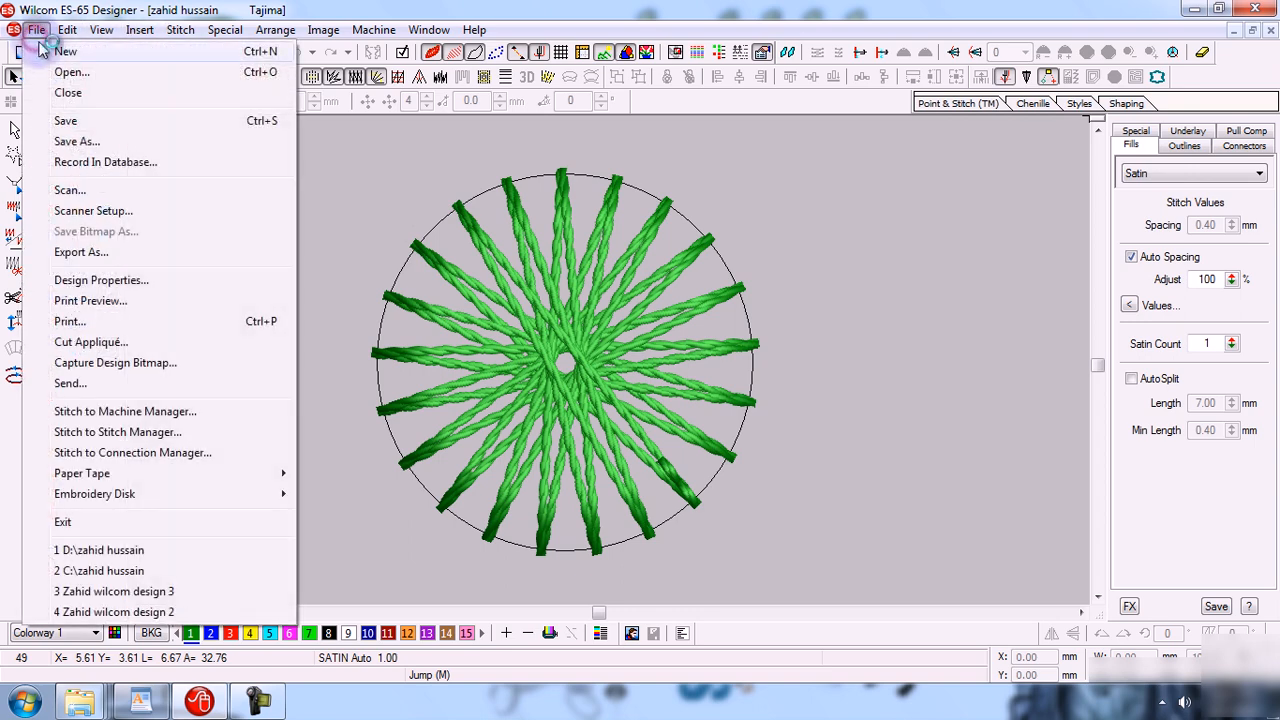
click(100, 141)
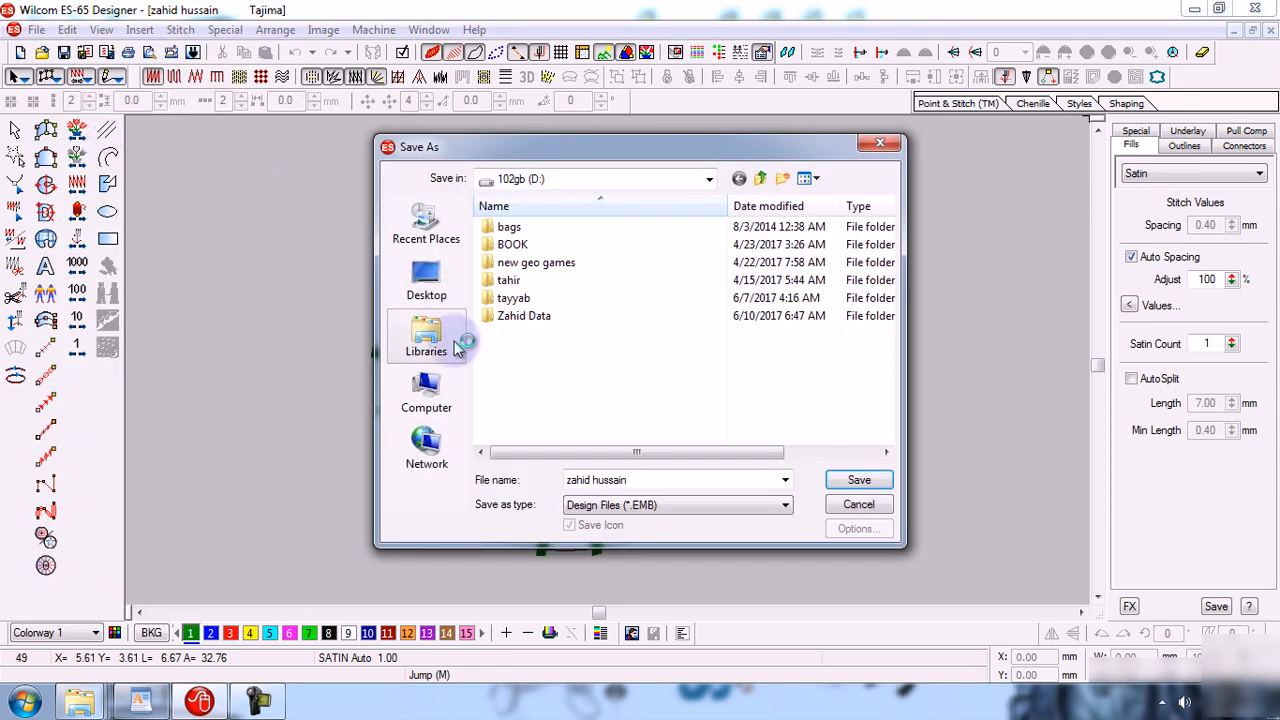
click(426, 388)
double_click(580, 240)
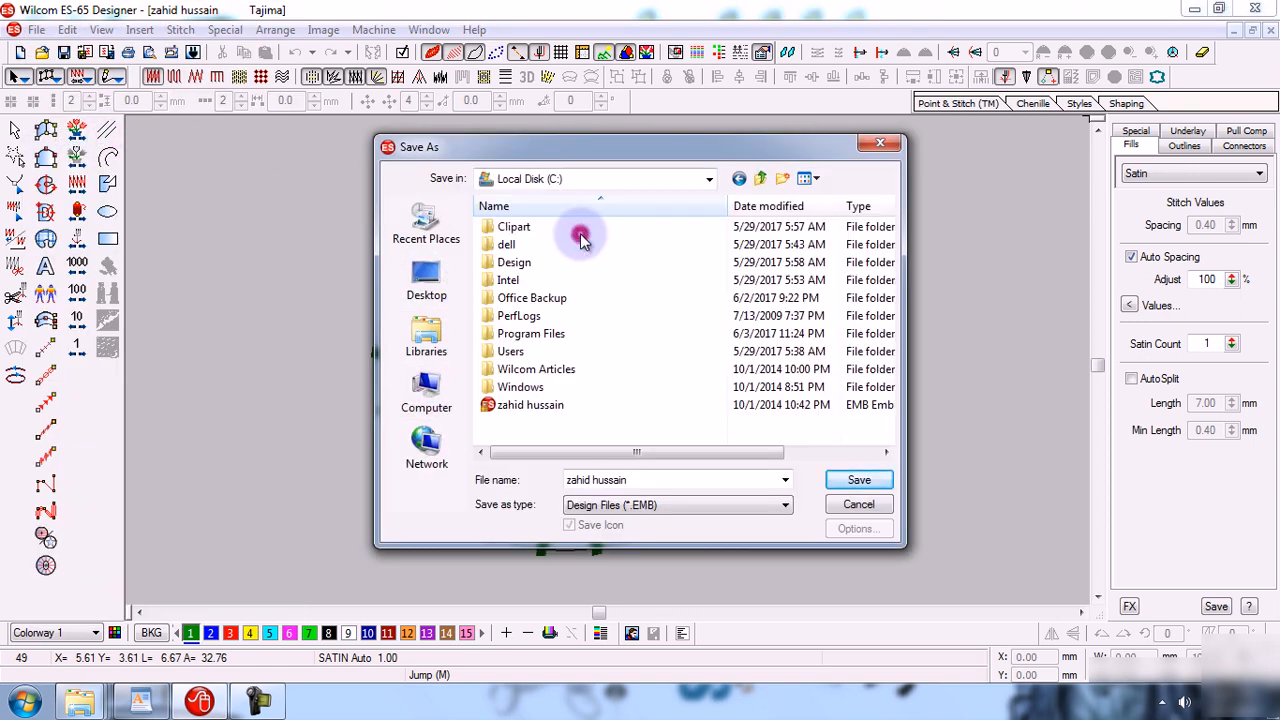
click(520, 408)
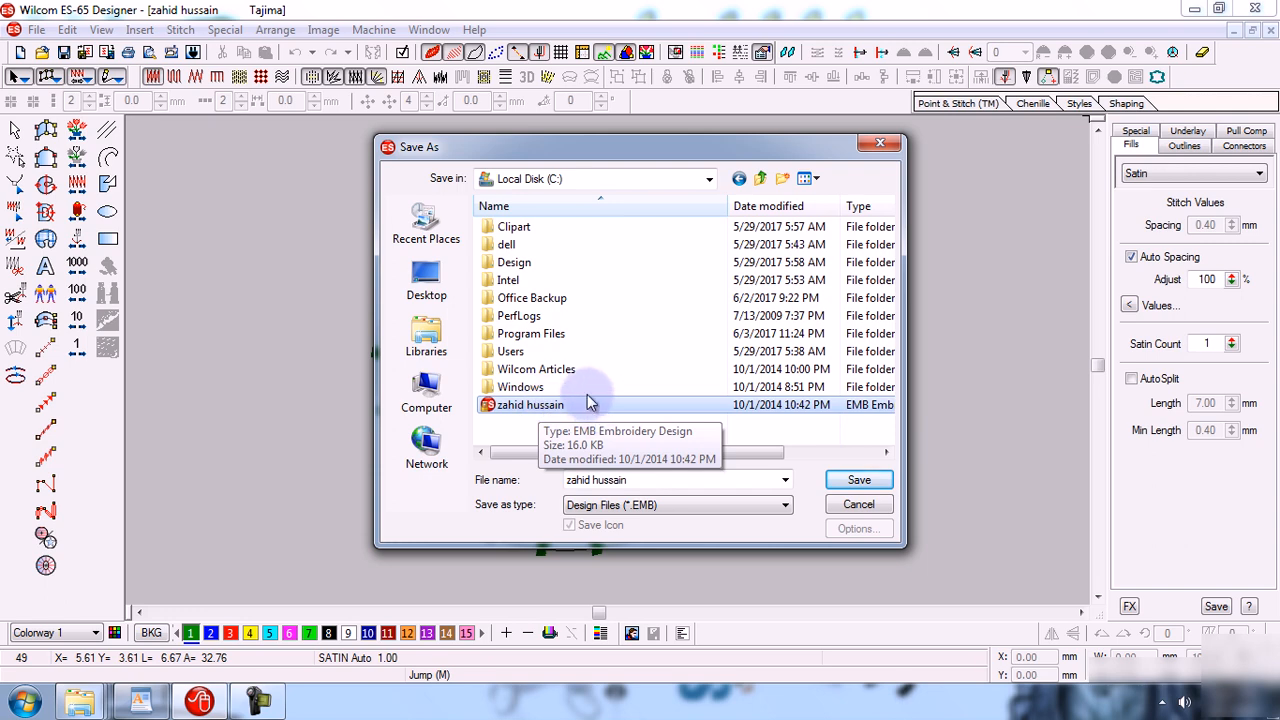
click(80, 701)
click(543, 584)
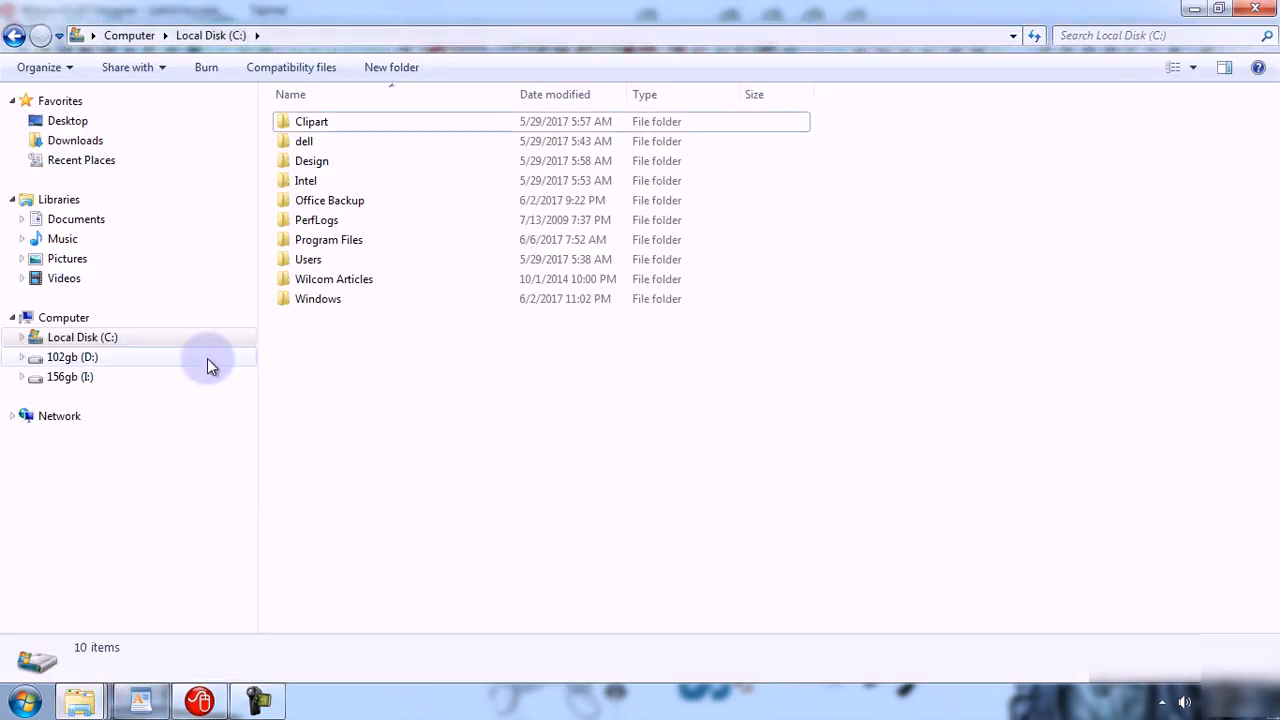
click(199, 698)
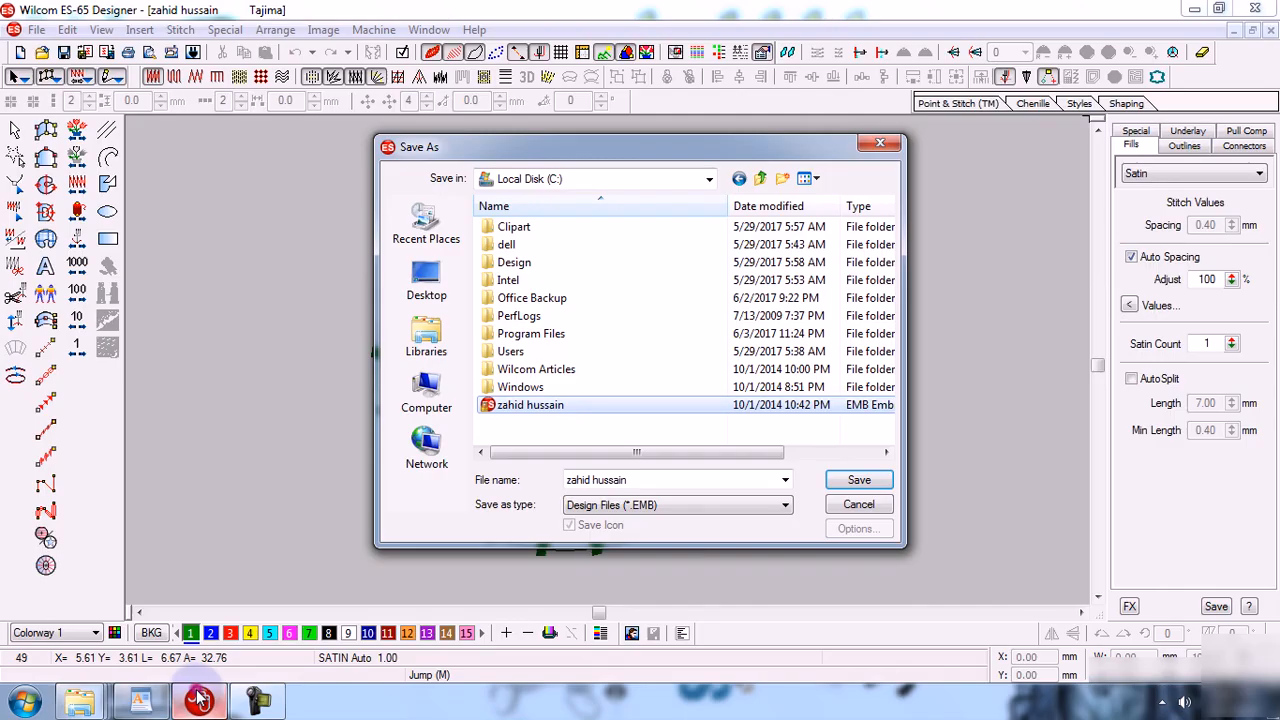
click(880, 505)
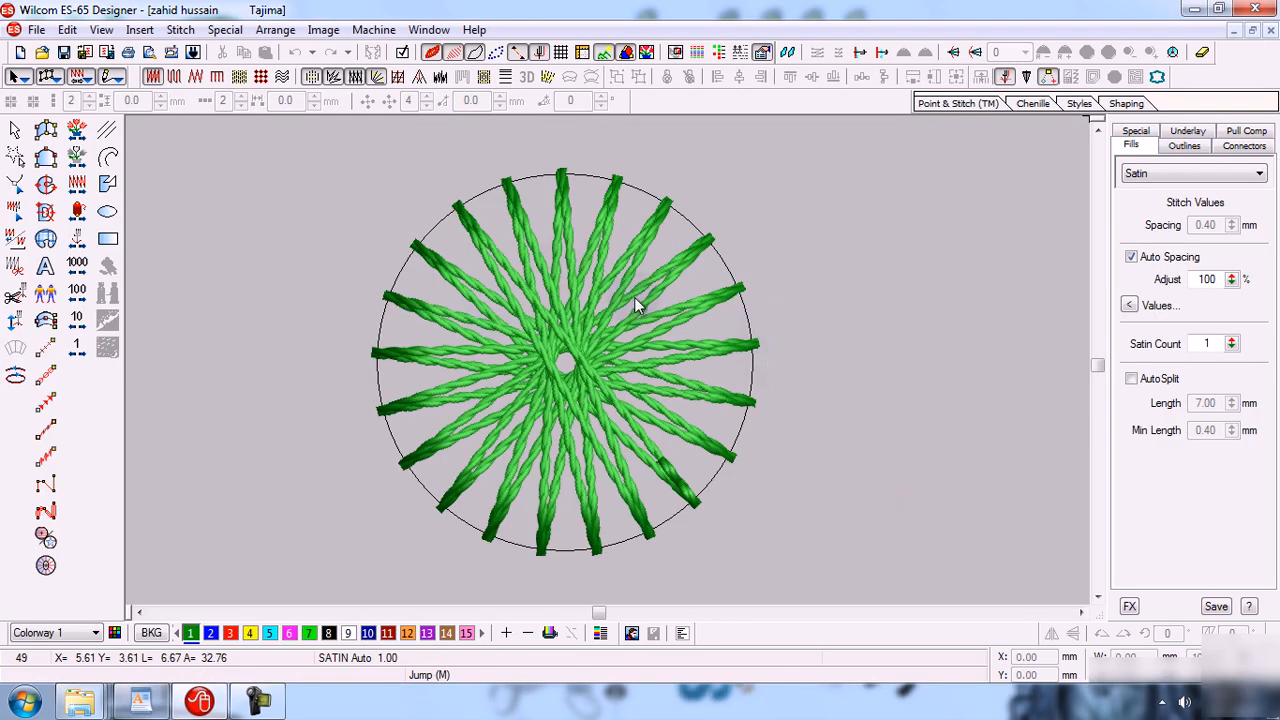
Save the design as zzzzzzzzzzzz in Design Files (*.EMB) format on drive 102gb (D:).
click(36, 29)
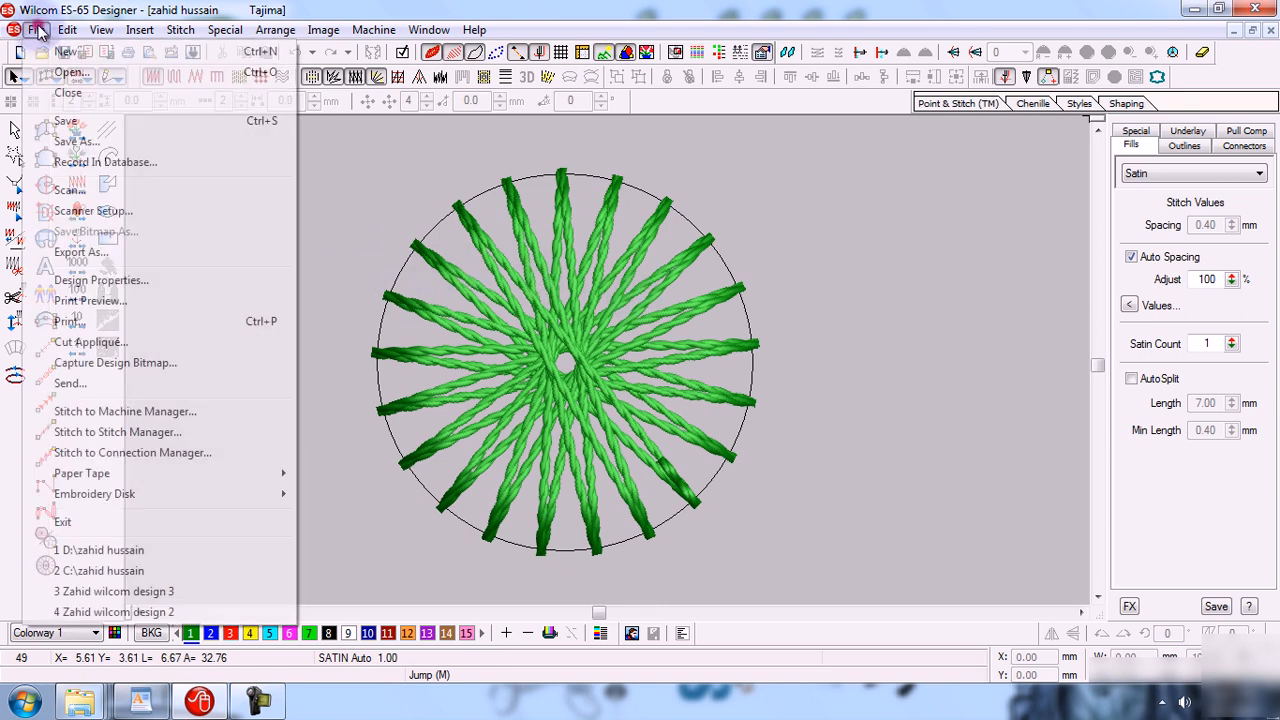
click(91, 143)
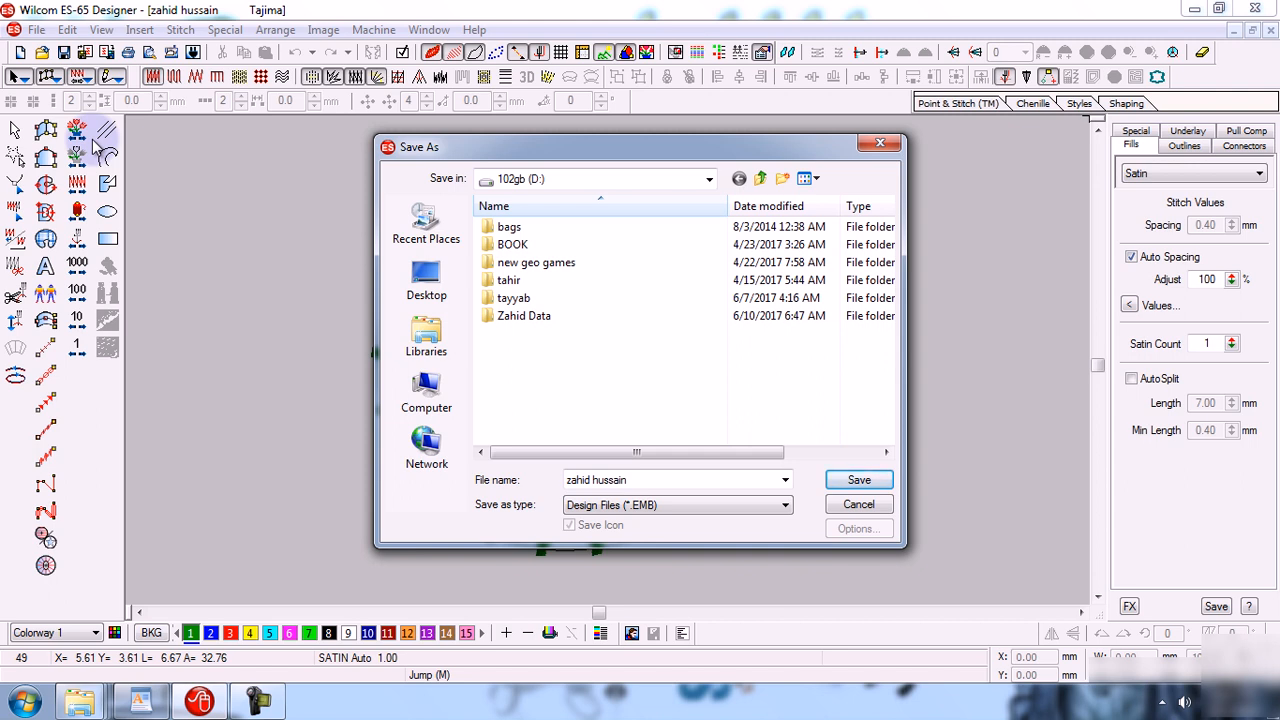
click(427, 392)
double_click(640, 295)
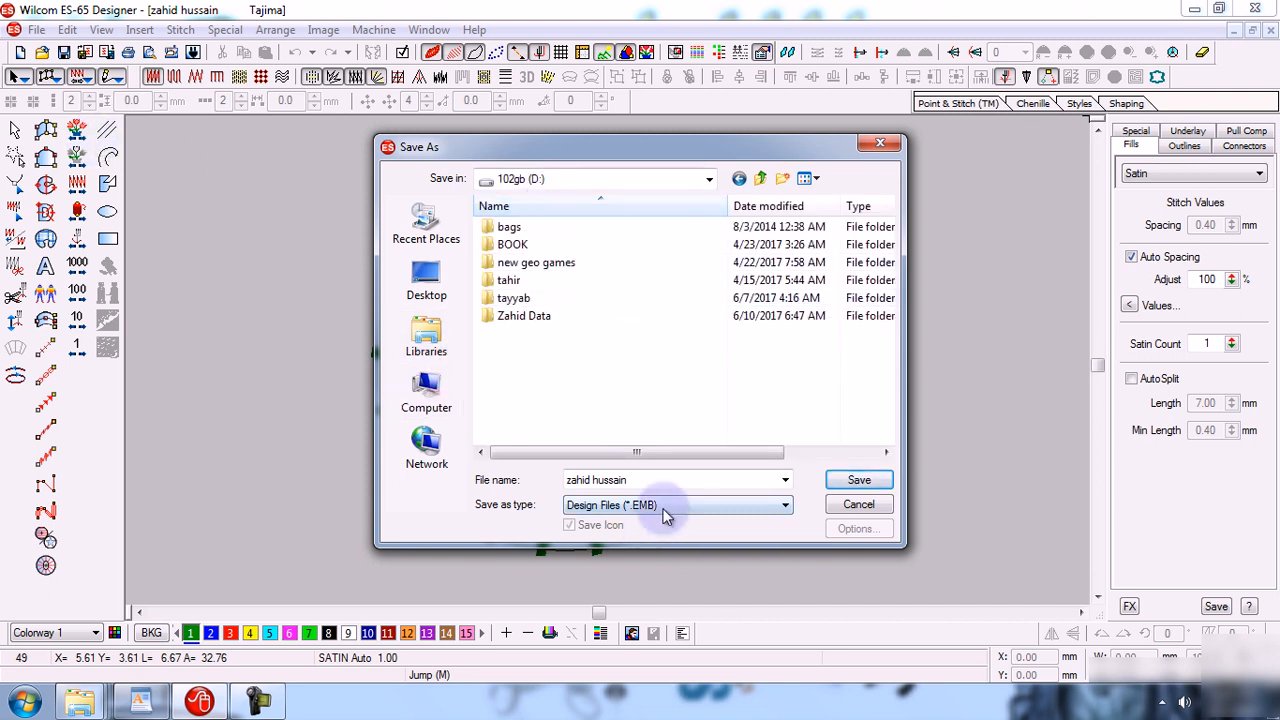
double_click(662, 482)
text(zzzzzzzzzzzz)
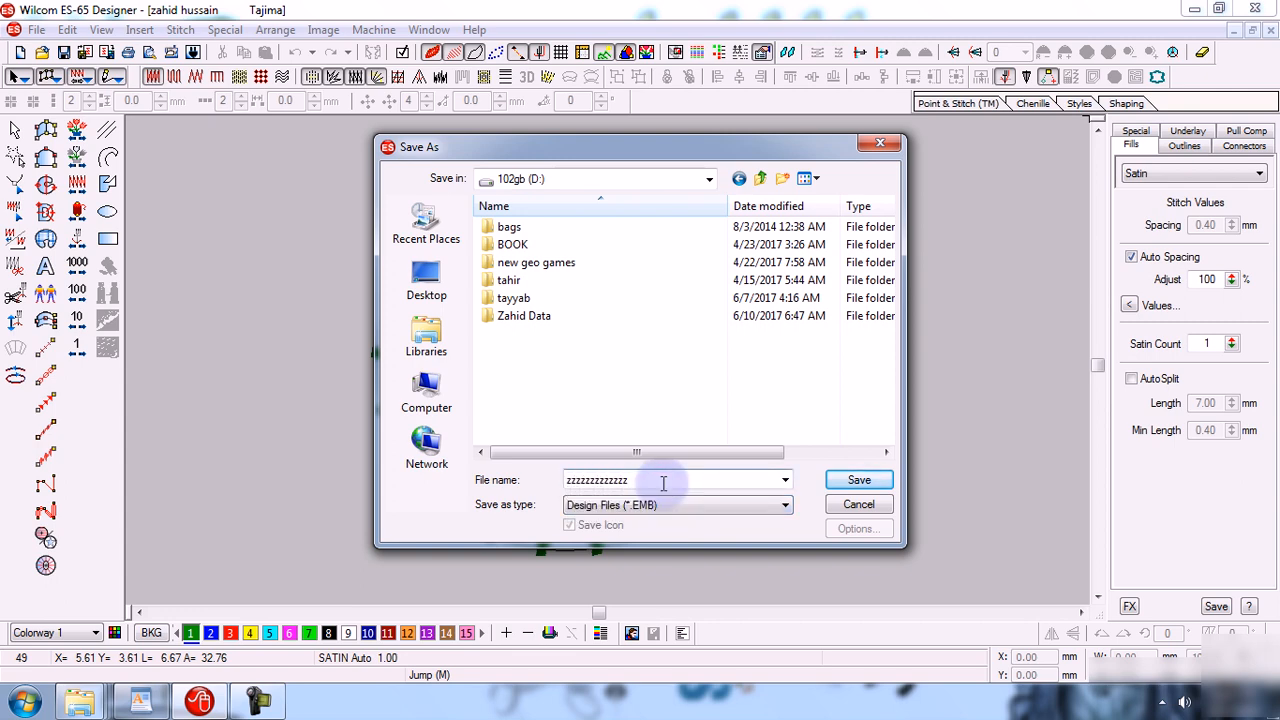
click(840, 484)
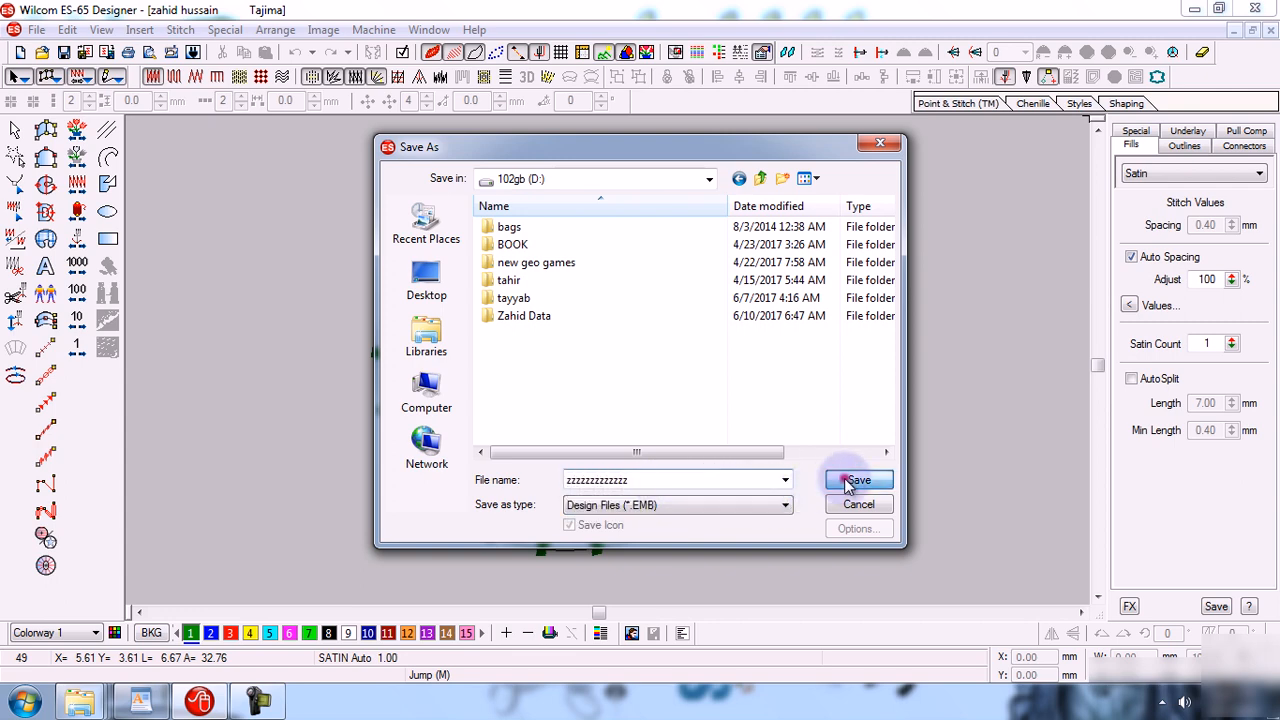
Look for the saved design file on drive 102gb (D:) in File Explorer and open it.
click(1270, 30)
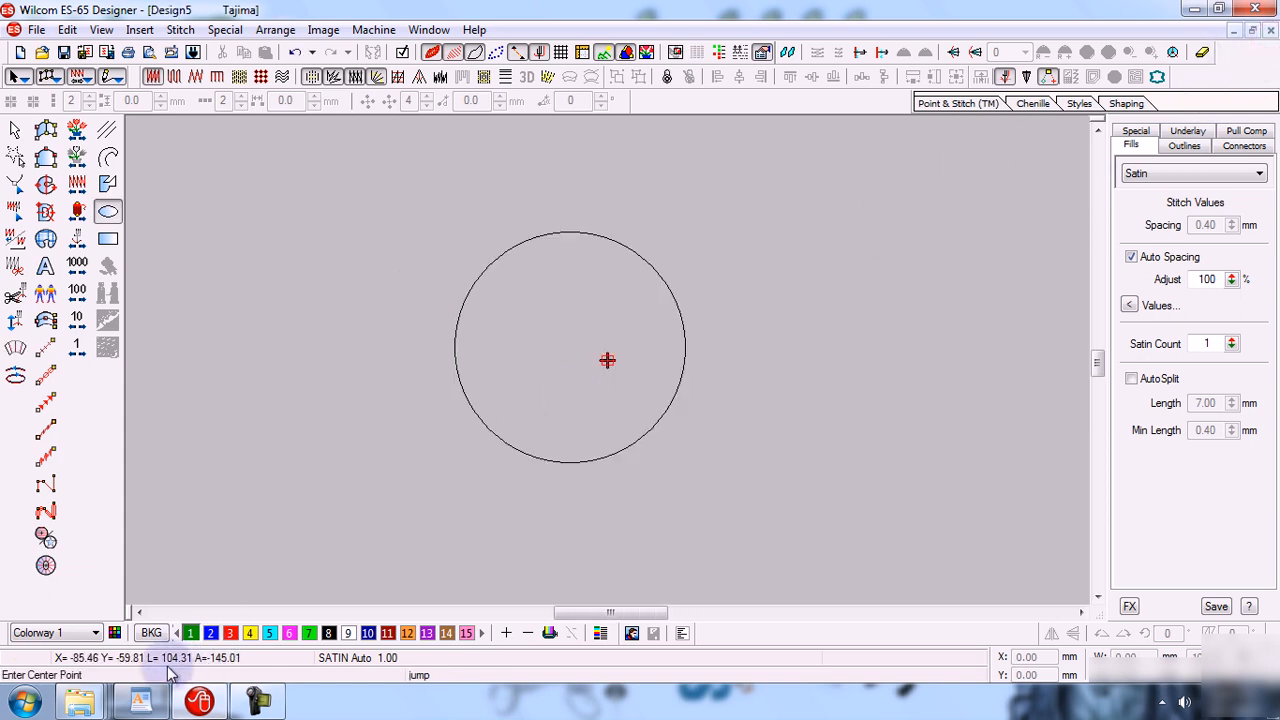
click(80, 702)
click(500, 594)
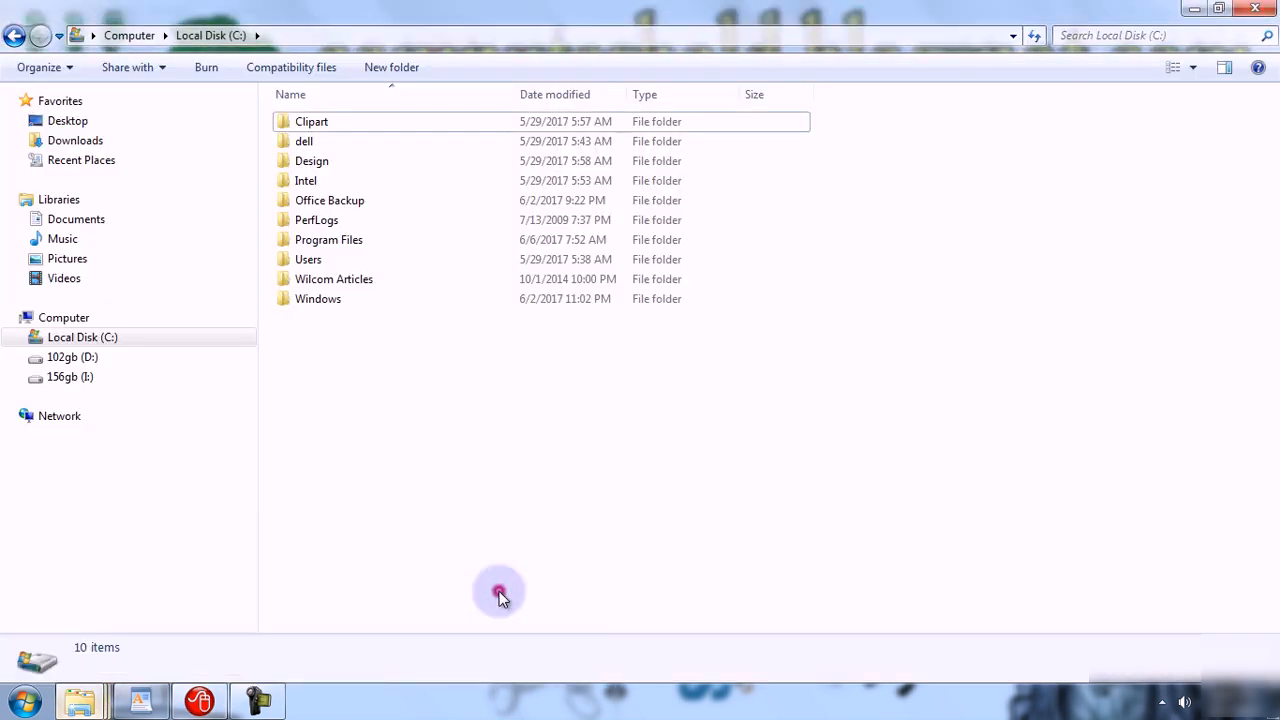
click(56, 360)
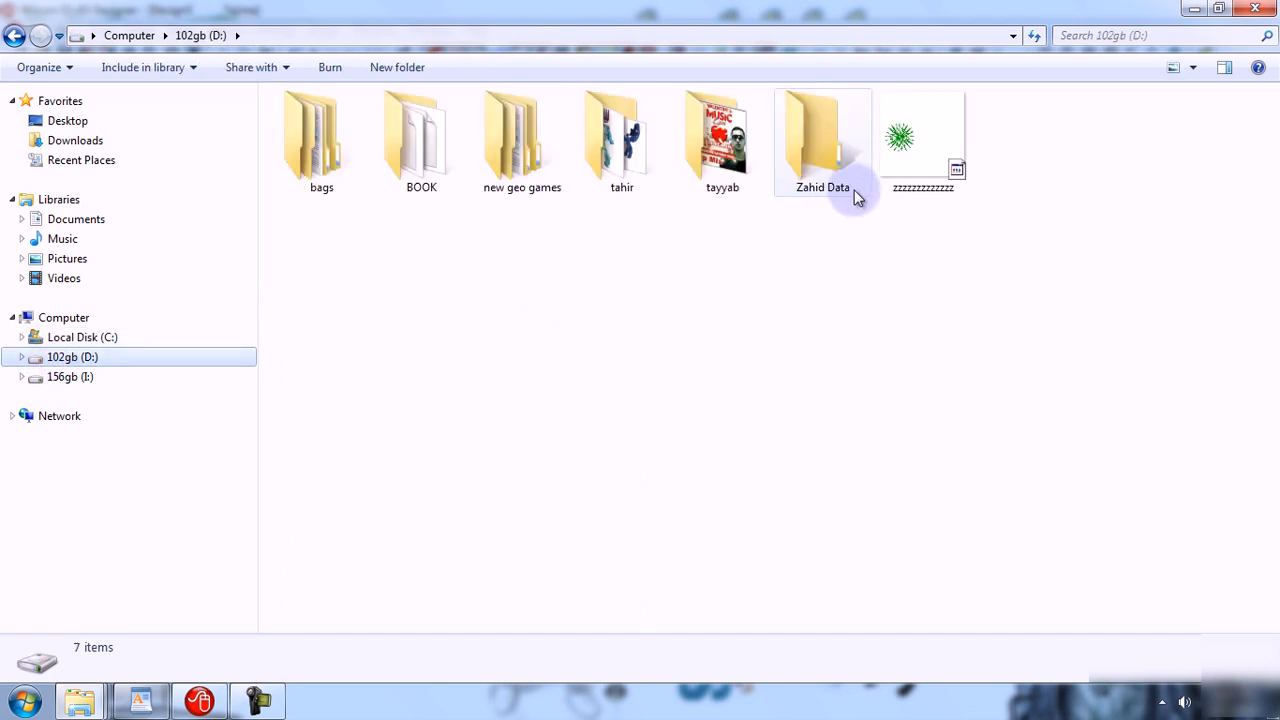
click(896, 170)
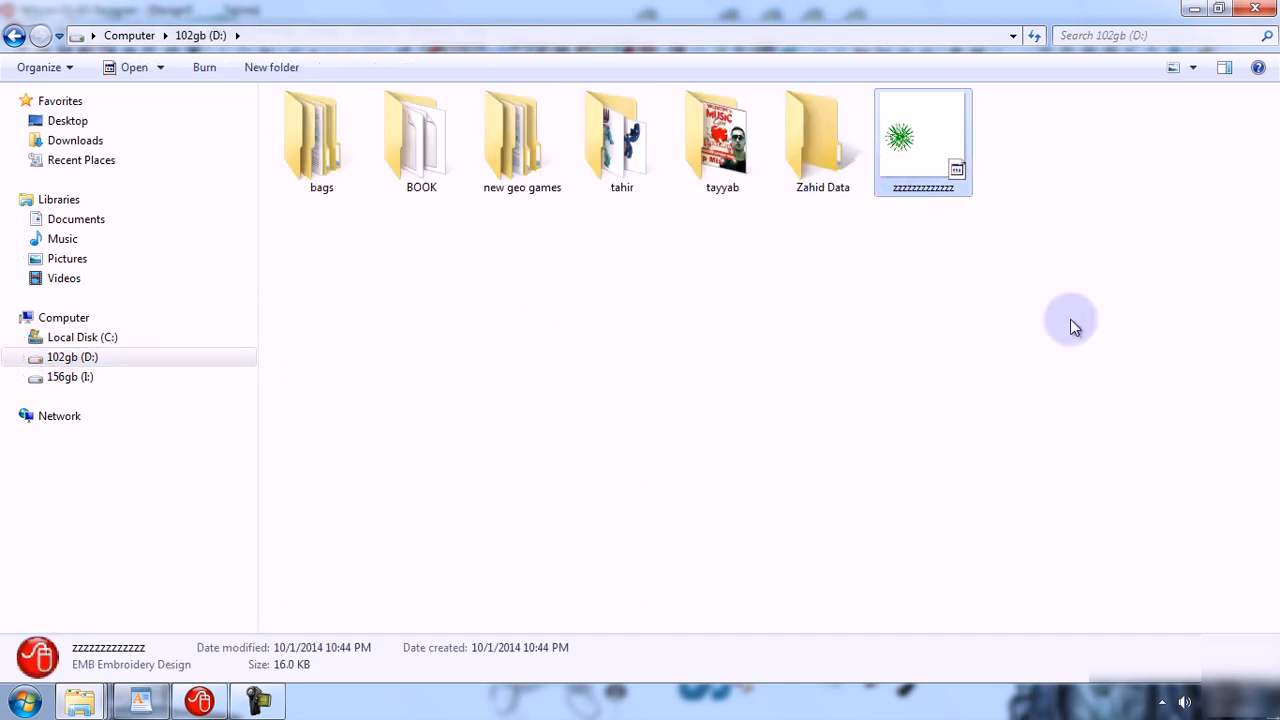
double_click(938, 149)
Draw a second circle with the Circle / Star tool to the right of the existing design.
drag(939, 151, 897, 240)
click(928, 122)
drag(925, 135, 403, 434)
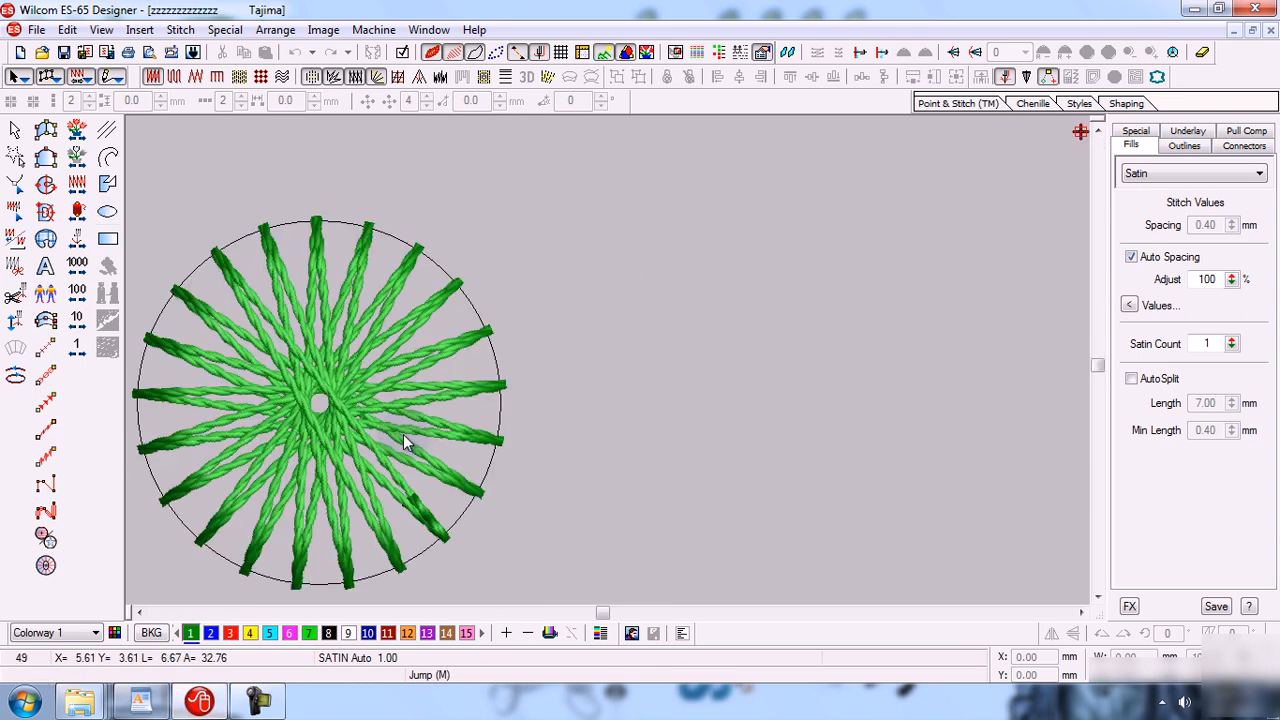
key(shift+z)
key(b)
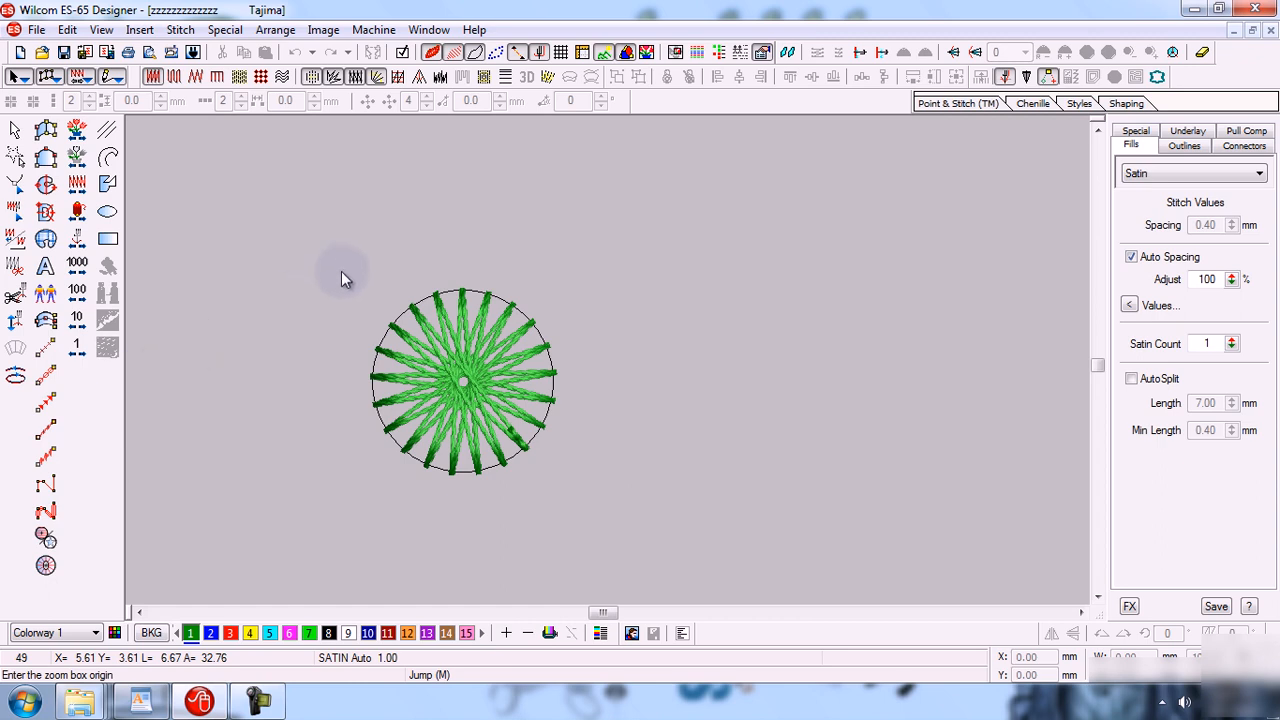
drag(341, 271, 618, 495)
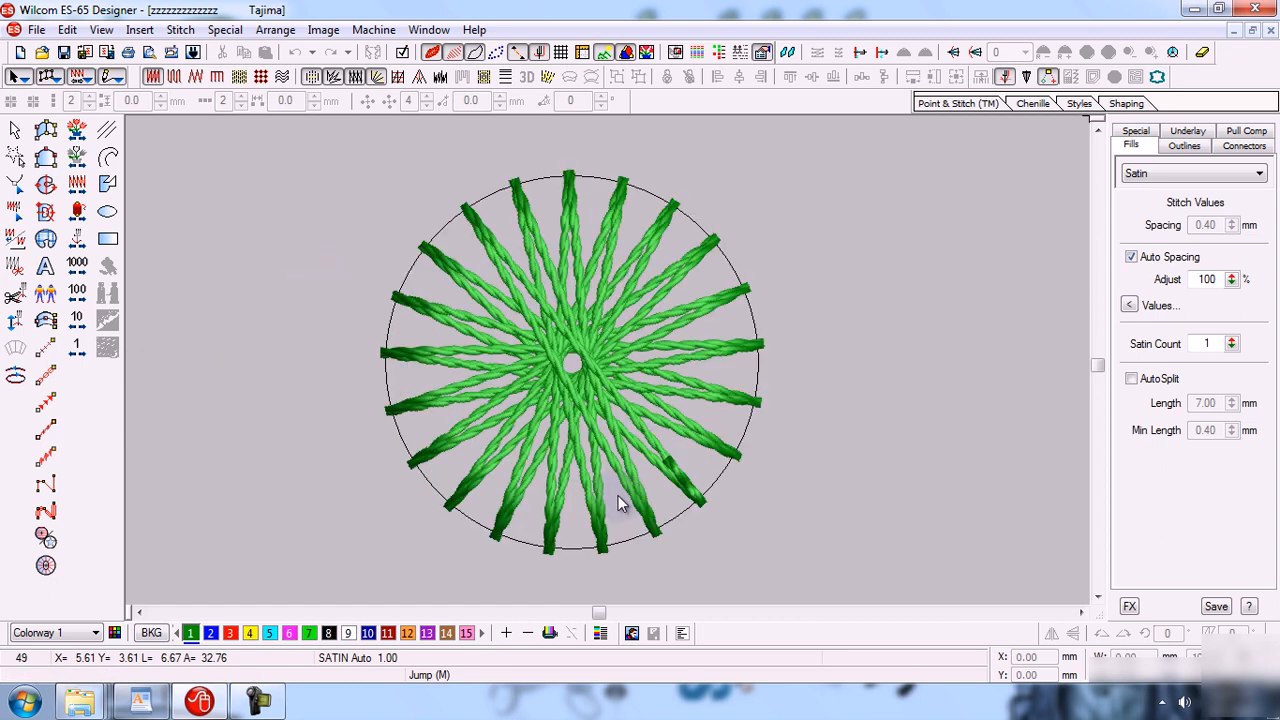
key(shift+z)
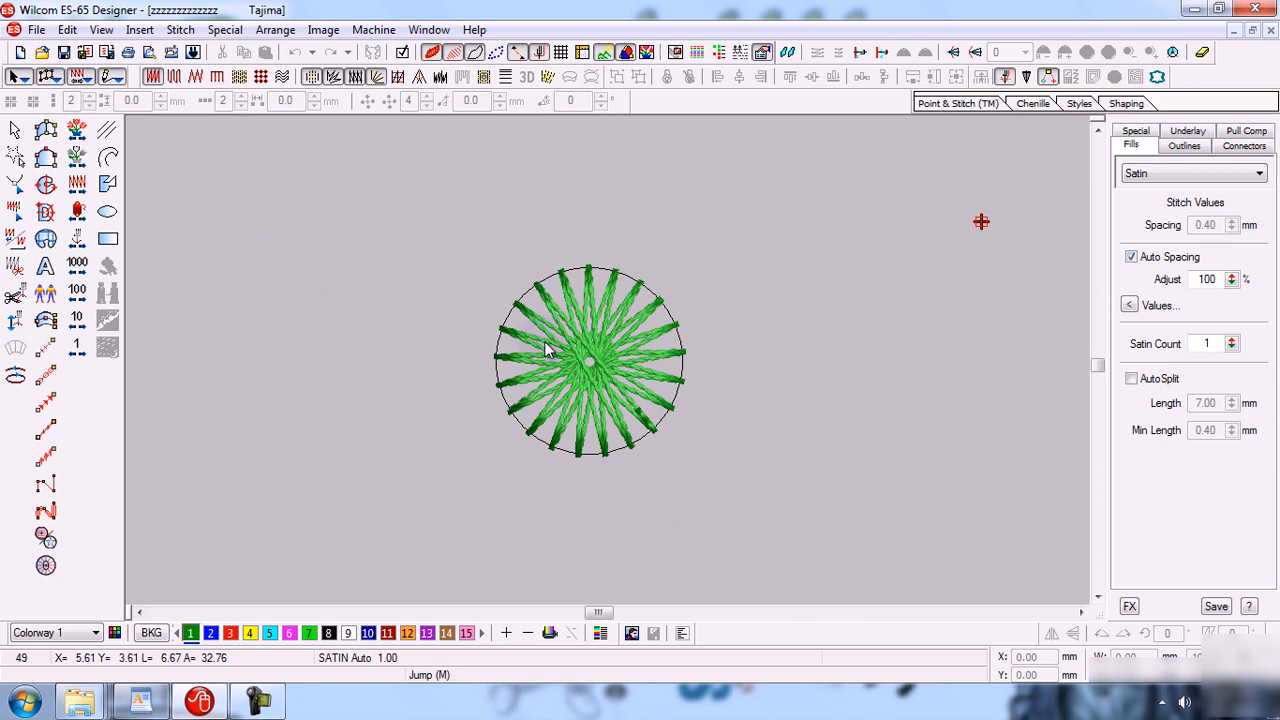
click(50, 540)
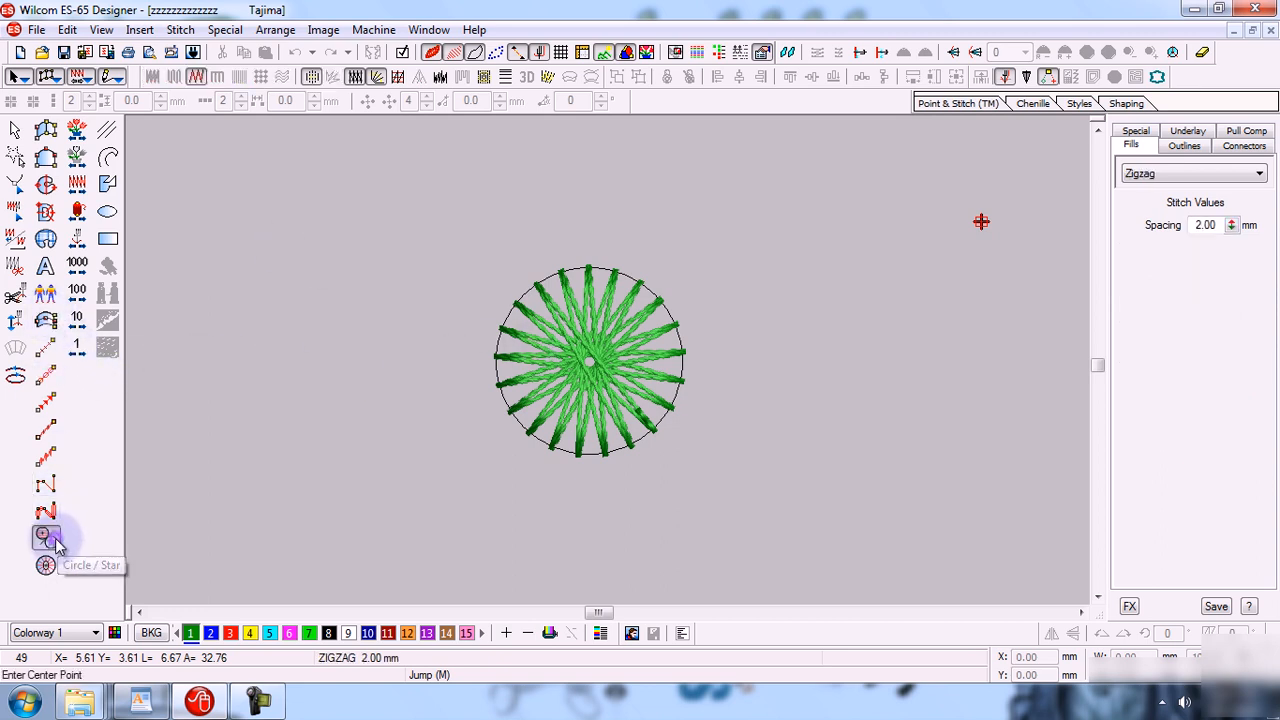
click(860, 345)
click(920, 425)
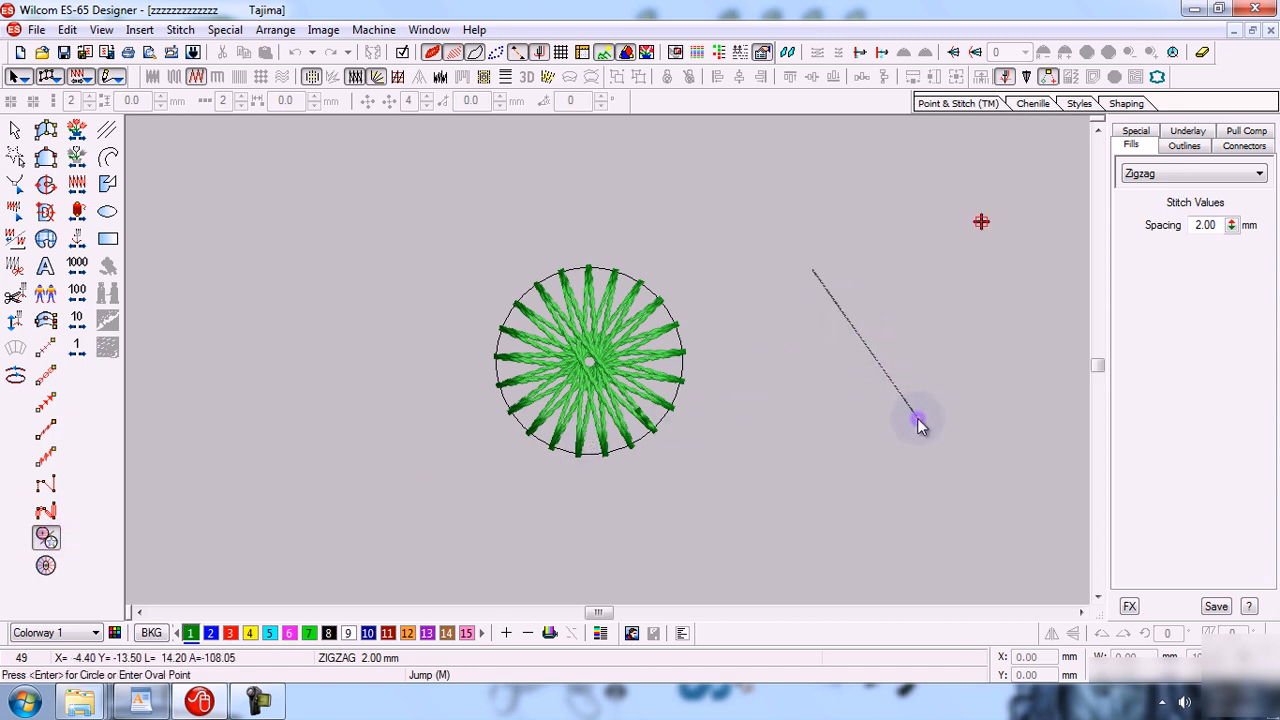
key(Return)
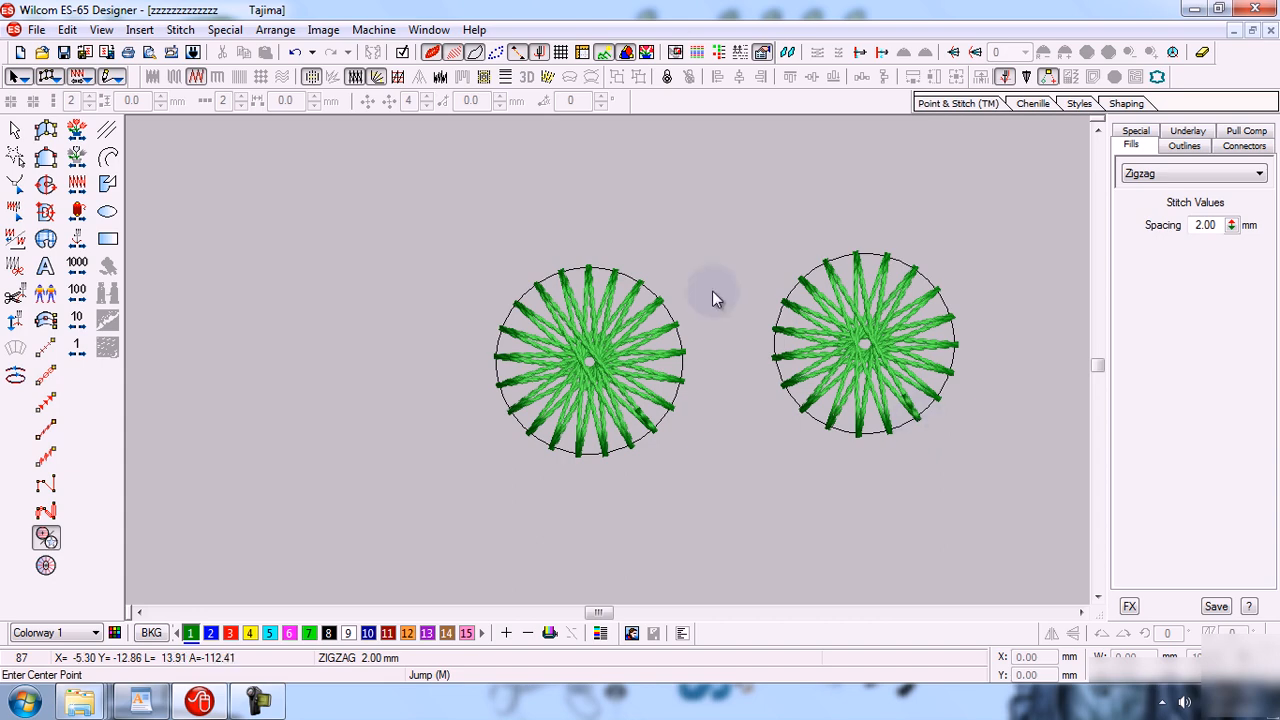
Save the design and check its updated thumbnail on drive 102gb (D:) in File Explorer.
click(40, 30)
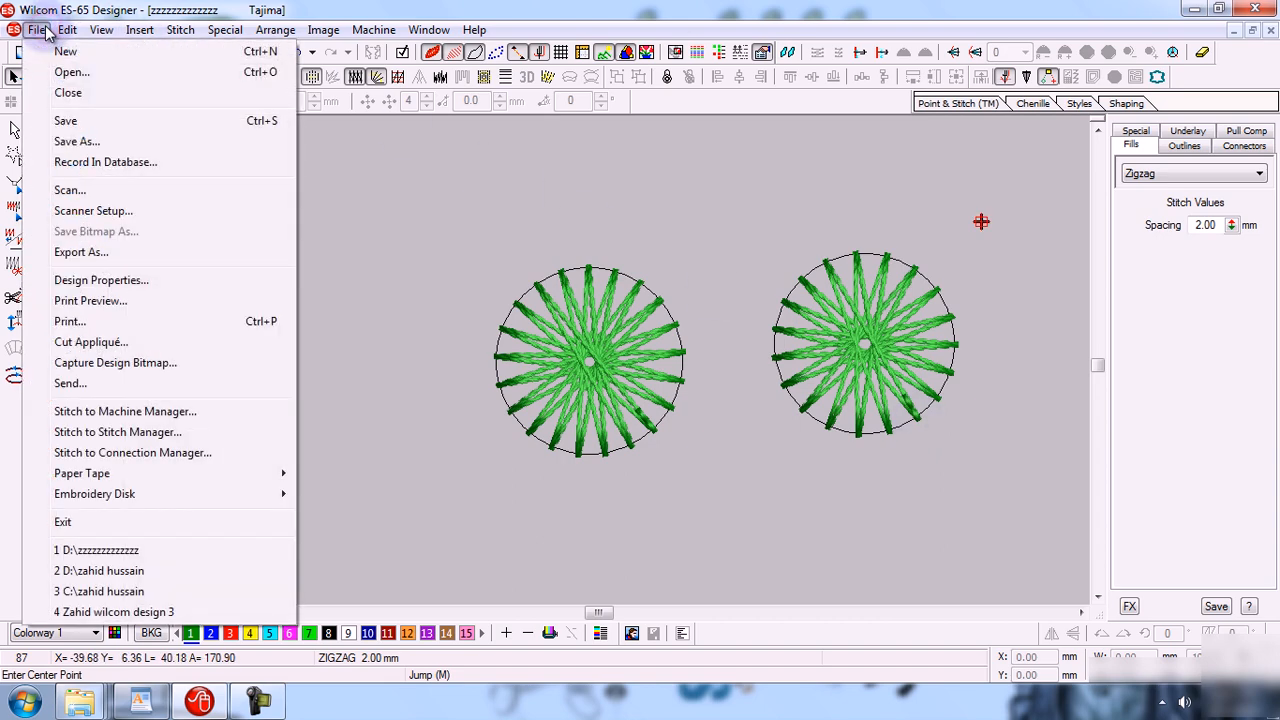
click(130, 121)
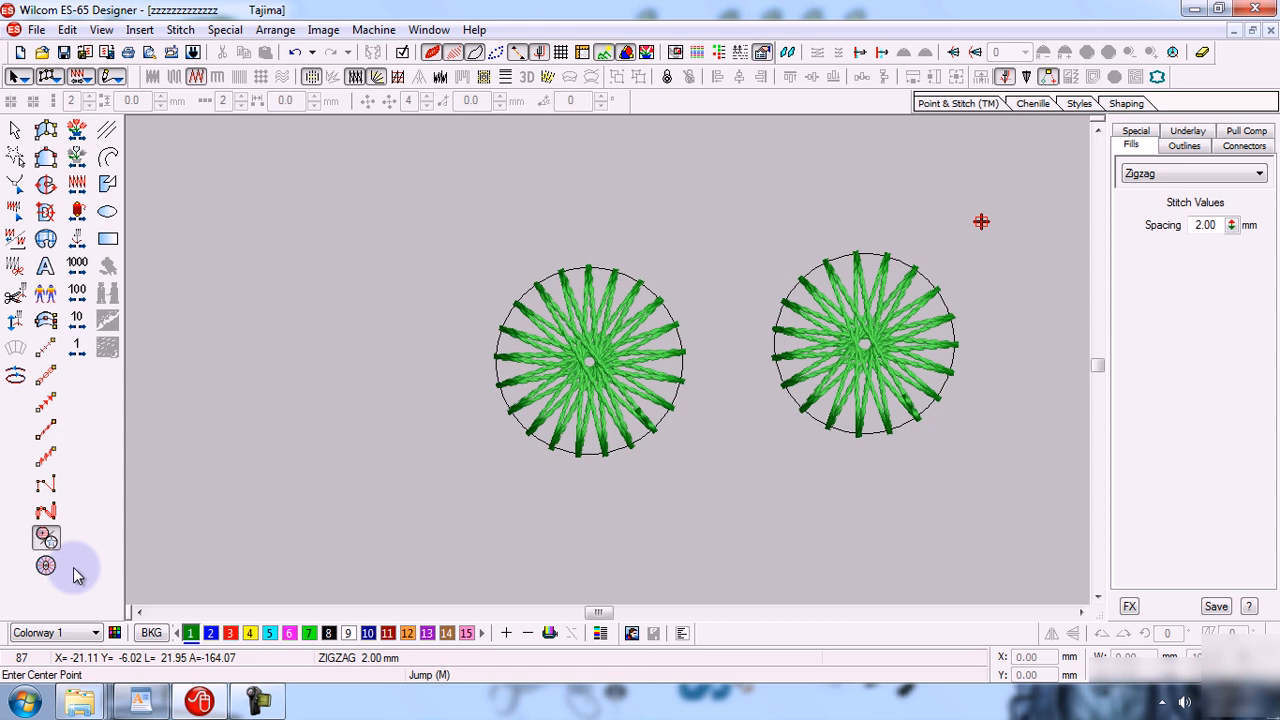
click(1192, 8)
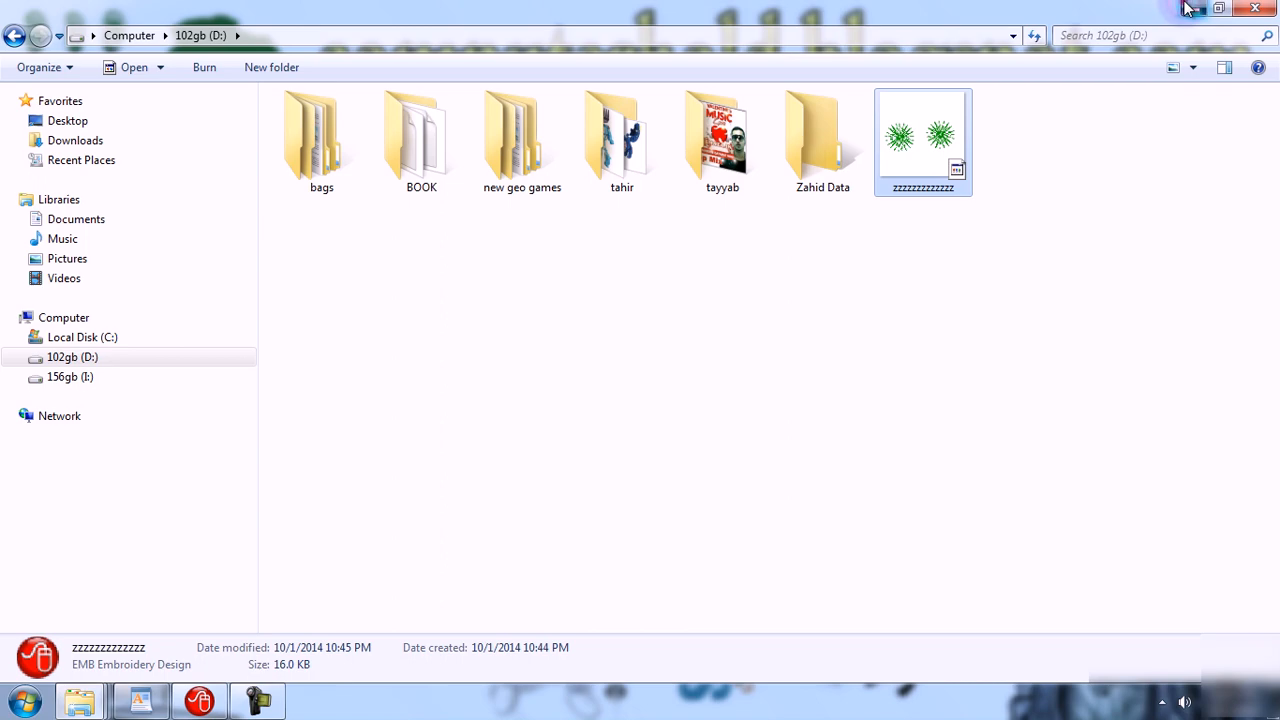
click(1190, 8)
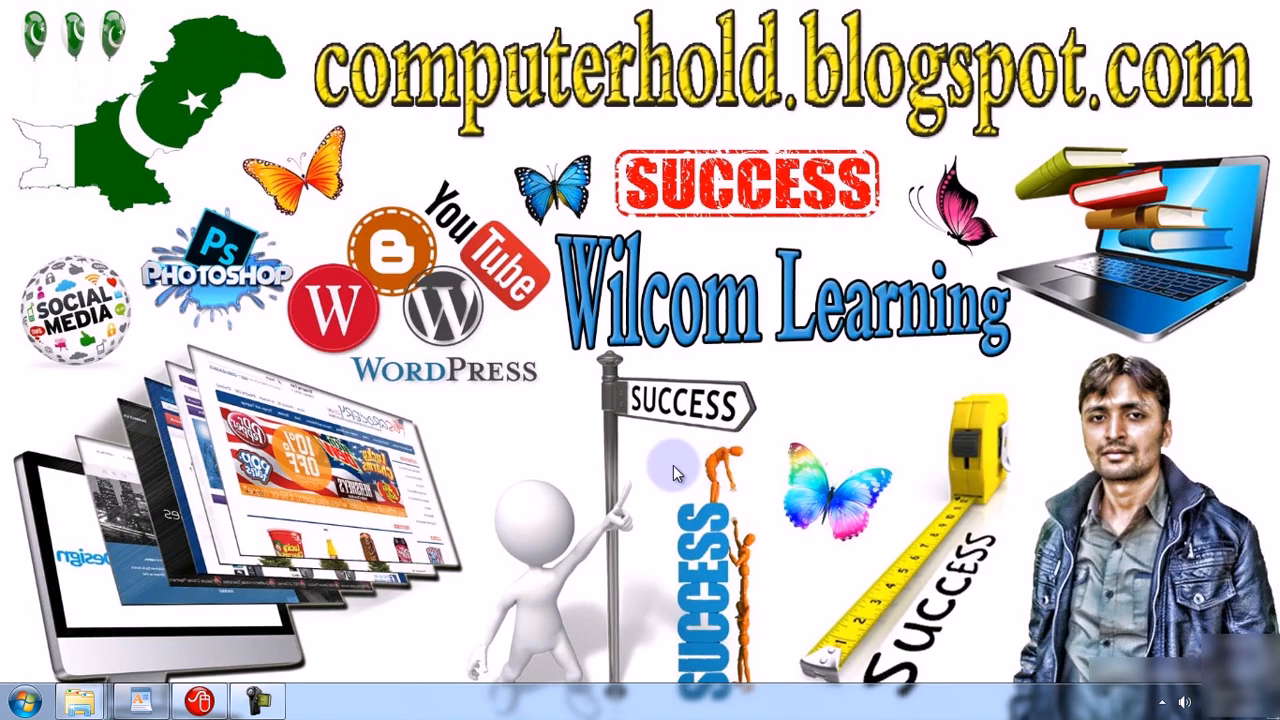